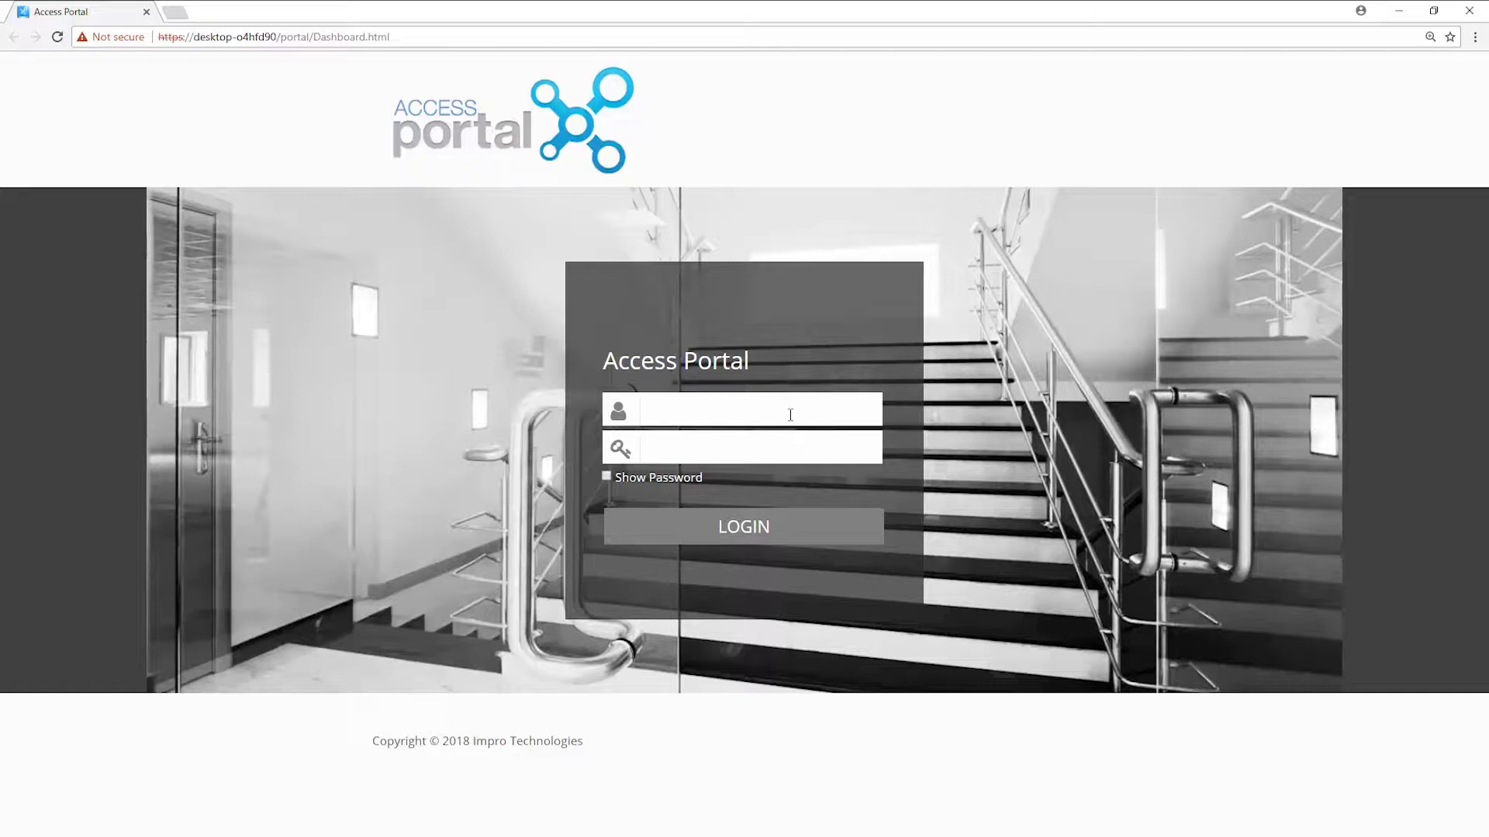
Log in to Impro Access Portal with the administrator username and password
click(790, 415)
text(sysdba)
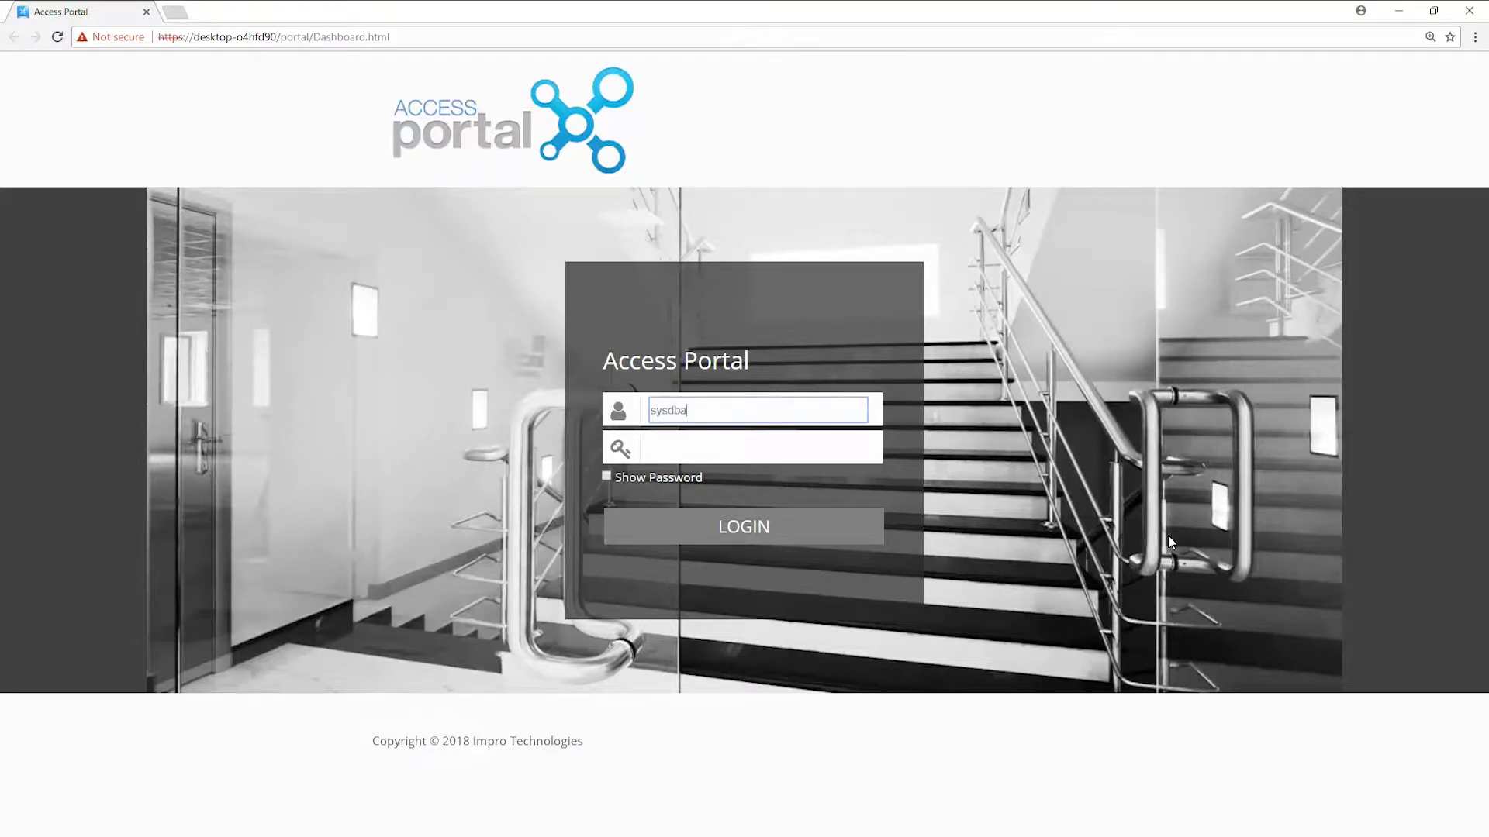
key(Tab)
text(*********)
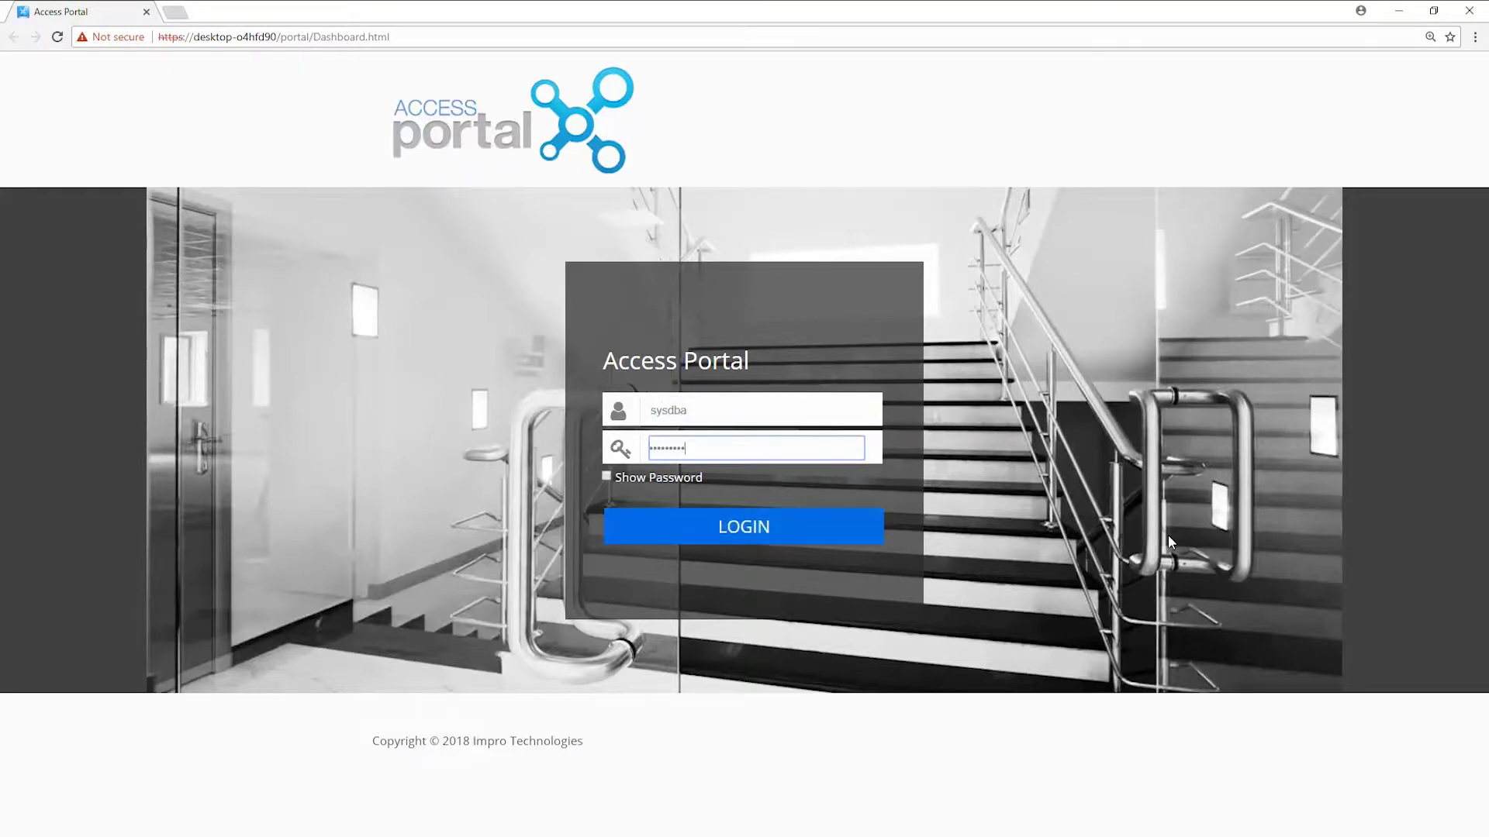
key(Return)
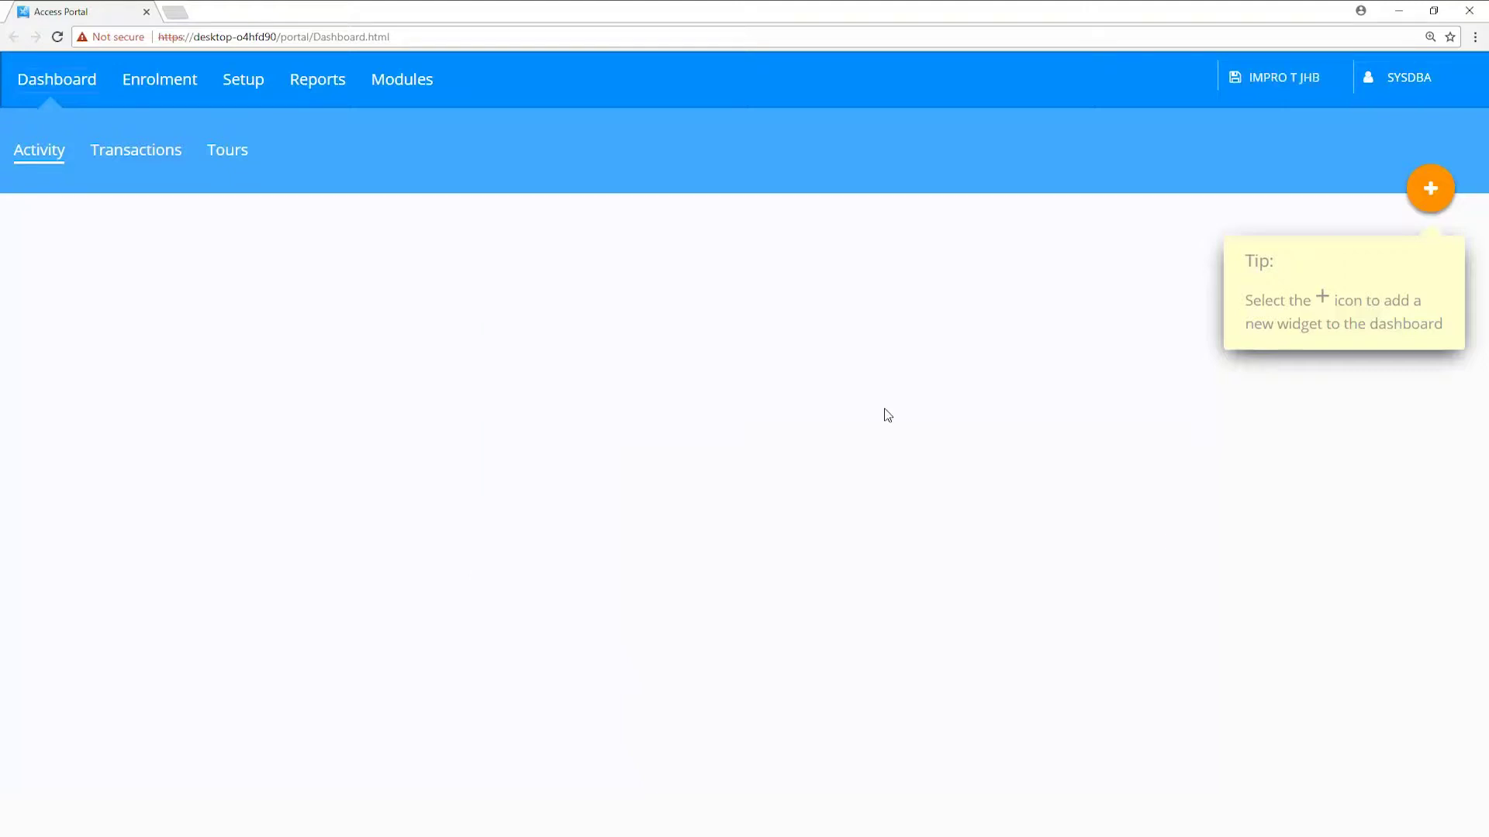
Open the Default Reader profile under Setup > Hardware > Reader Profiles
click(241, 89)
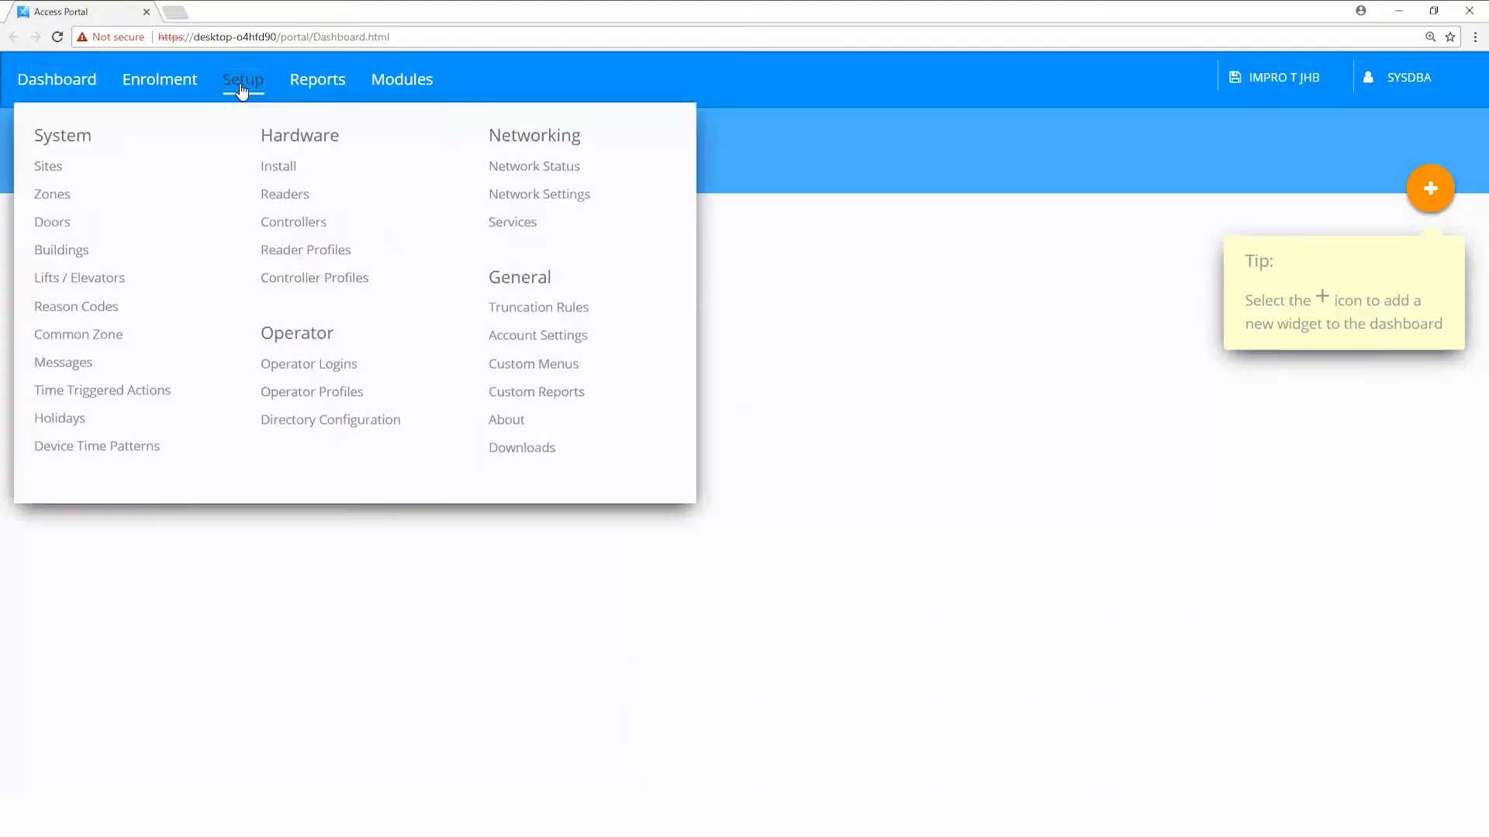
click(281, 252)
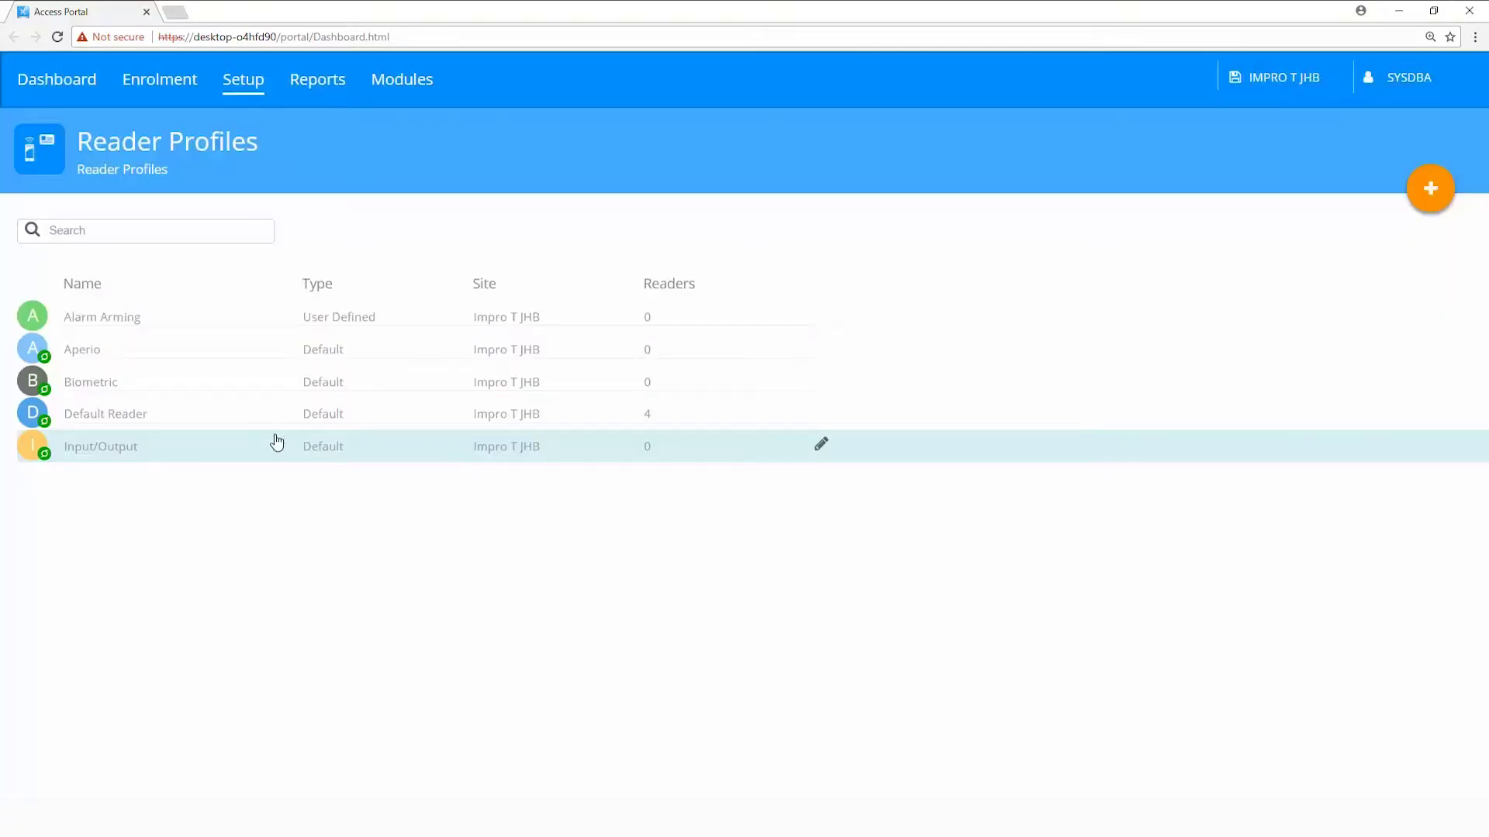
click(253, 416)
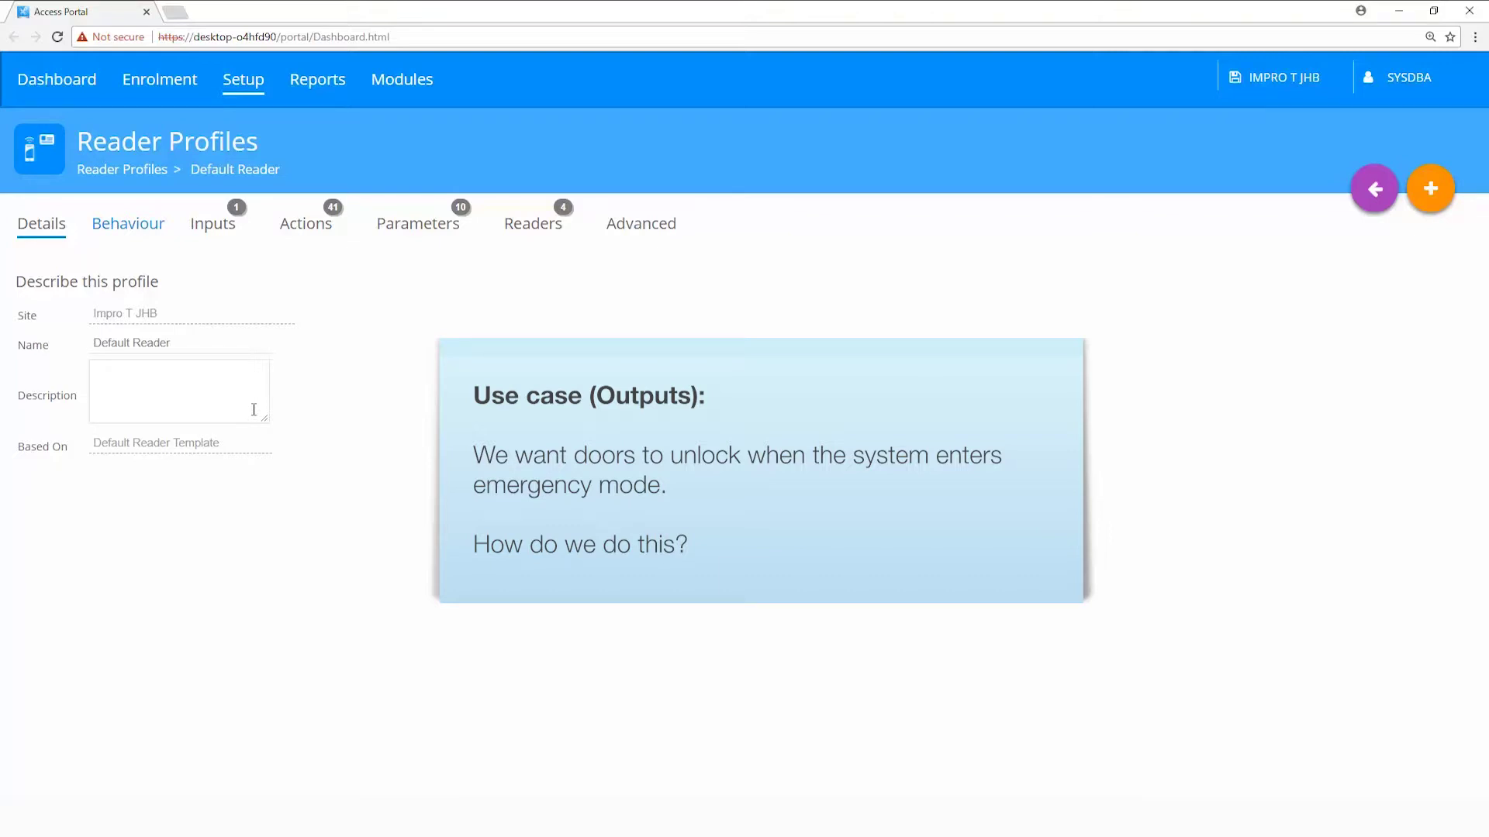
Set Emergency mode's Relay Contact State to 'Drive relay in this mode' and save
click(128, 230)
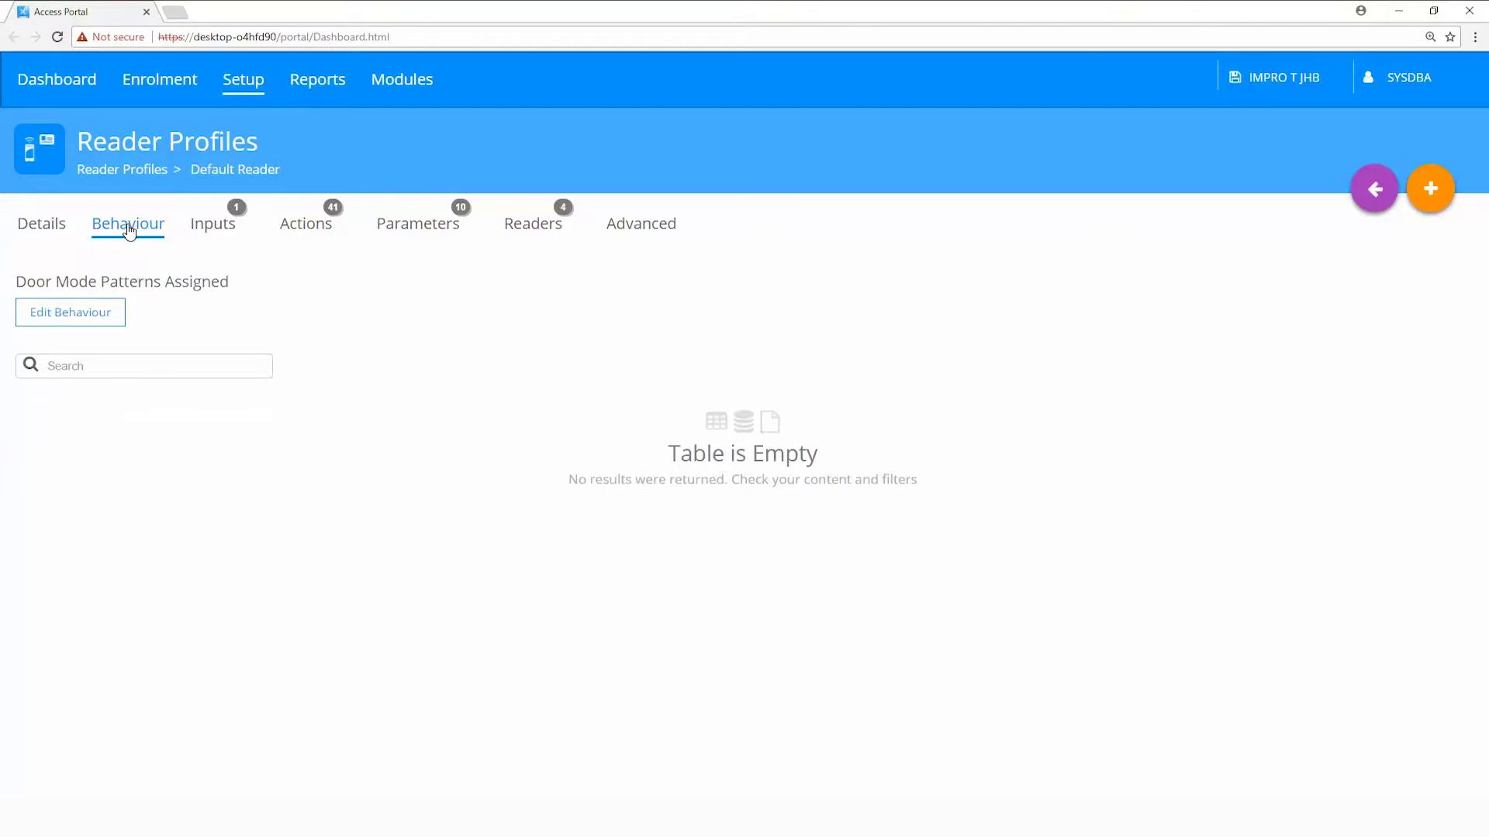
click(61, 314)
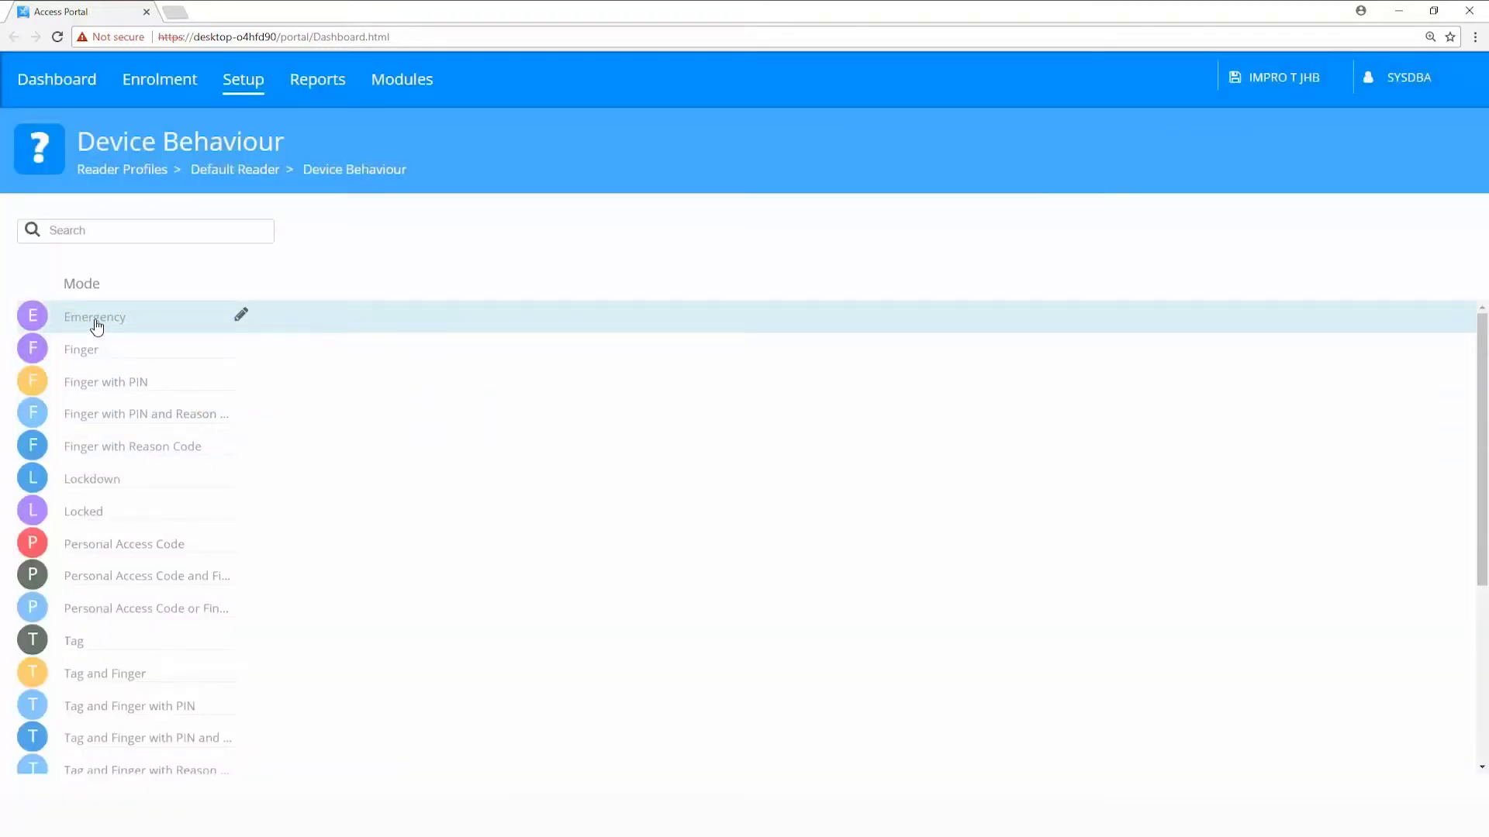
click(96, 325)
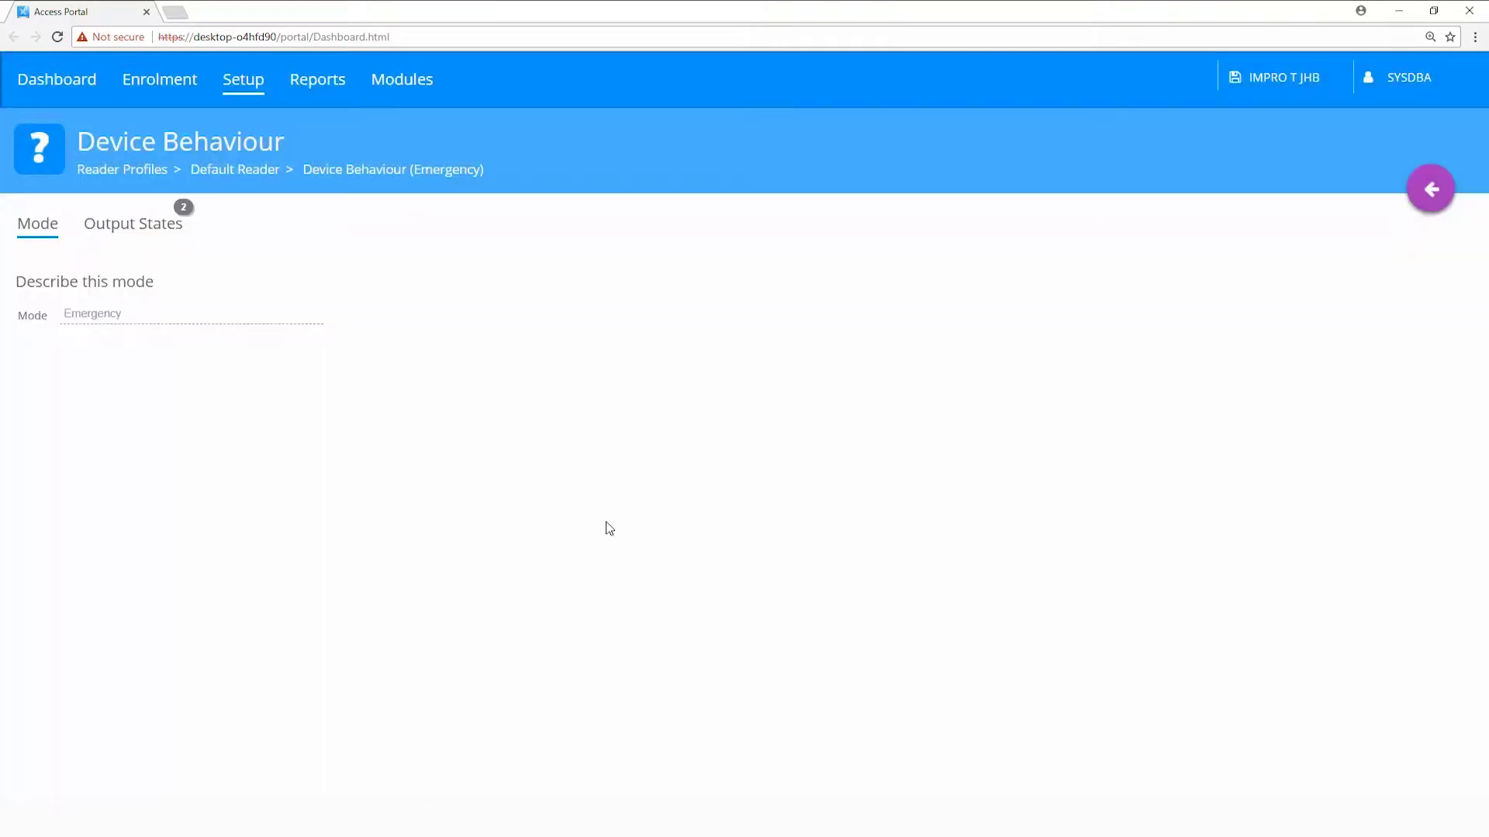
click(150, 231)
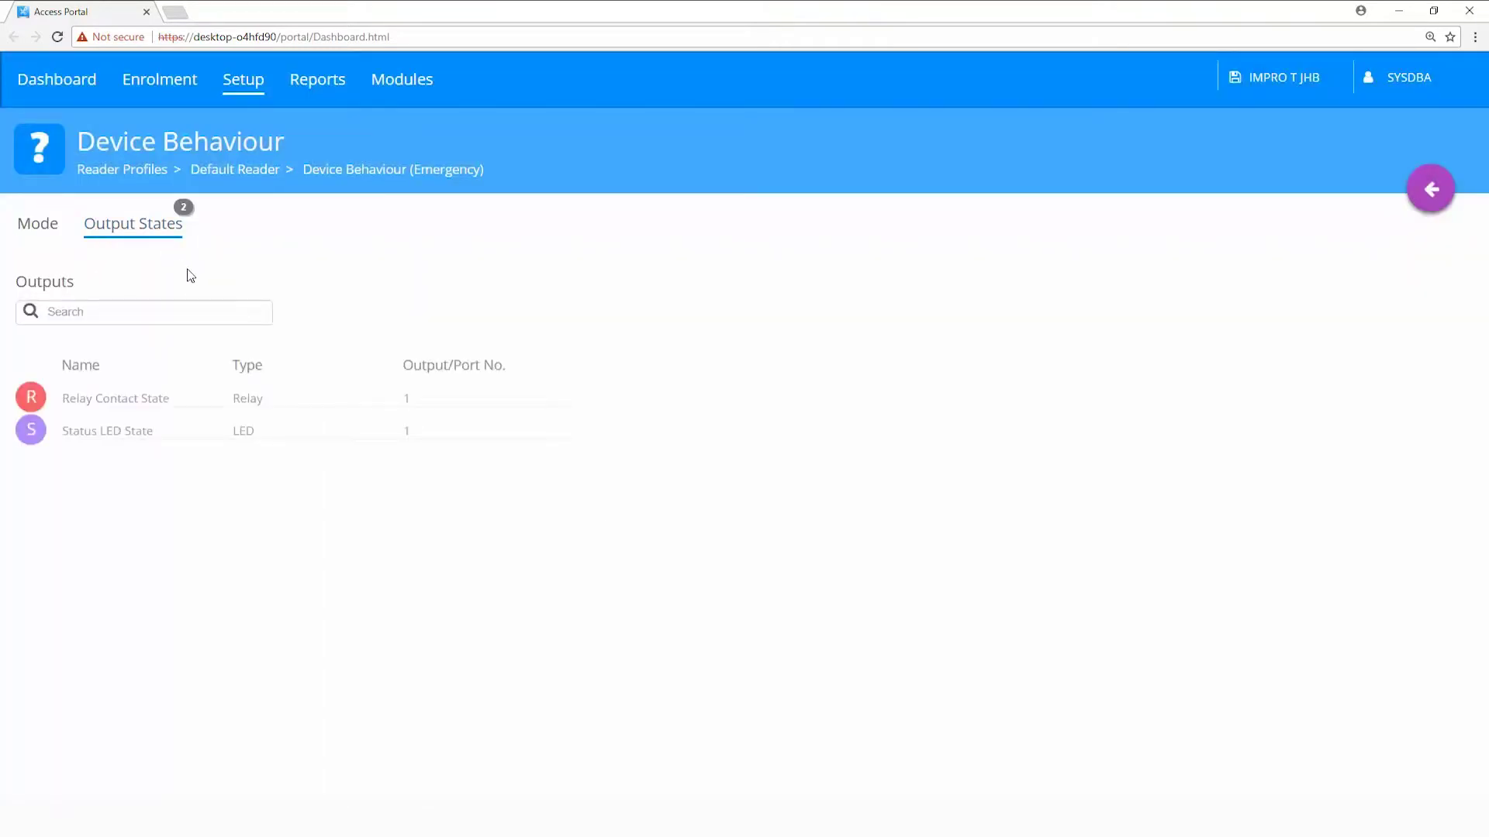
click(149, 401)
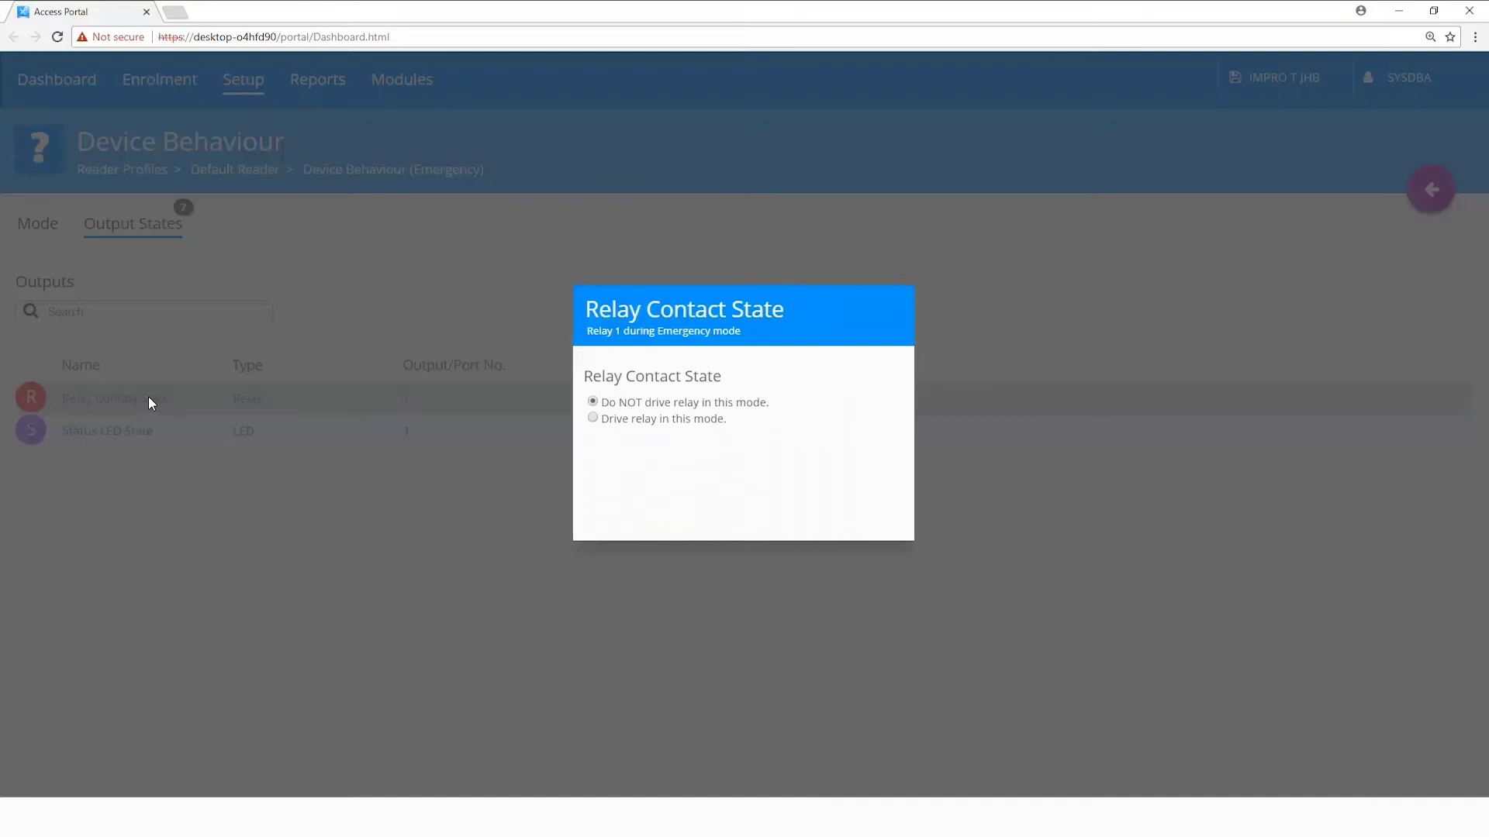
click(593, 419)
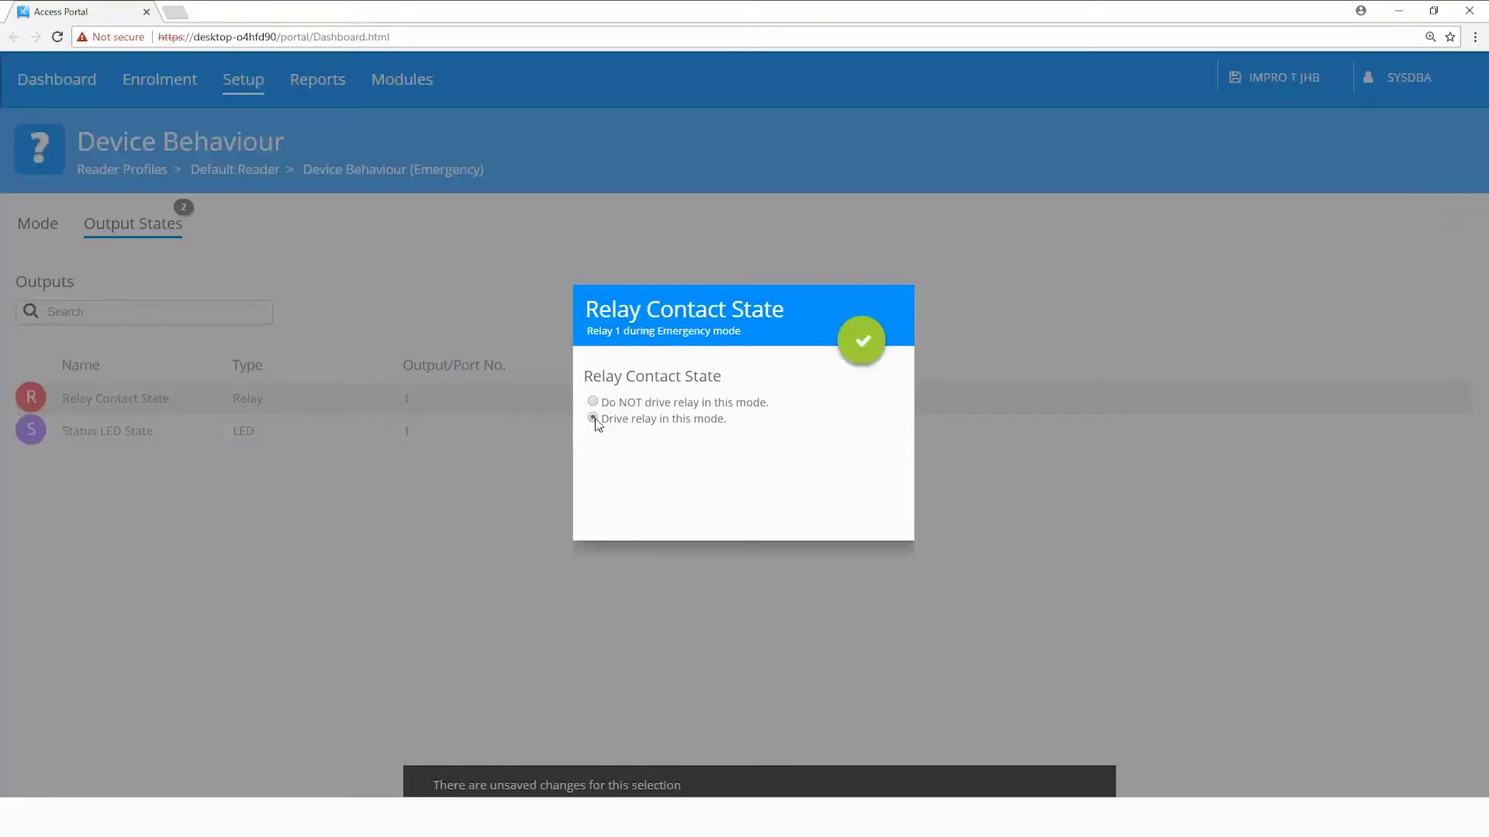
click(860, 345)
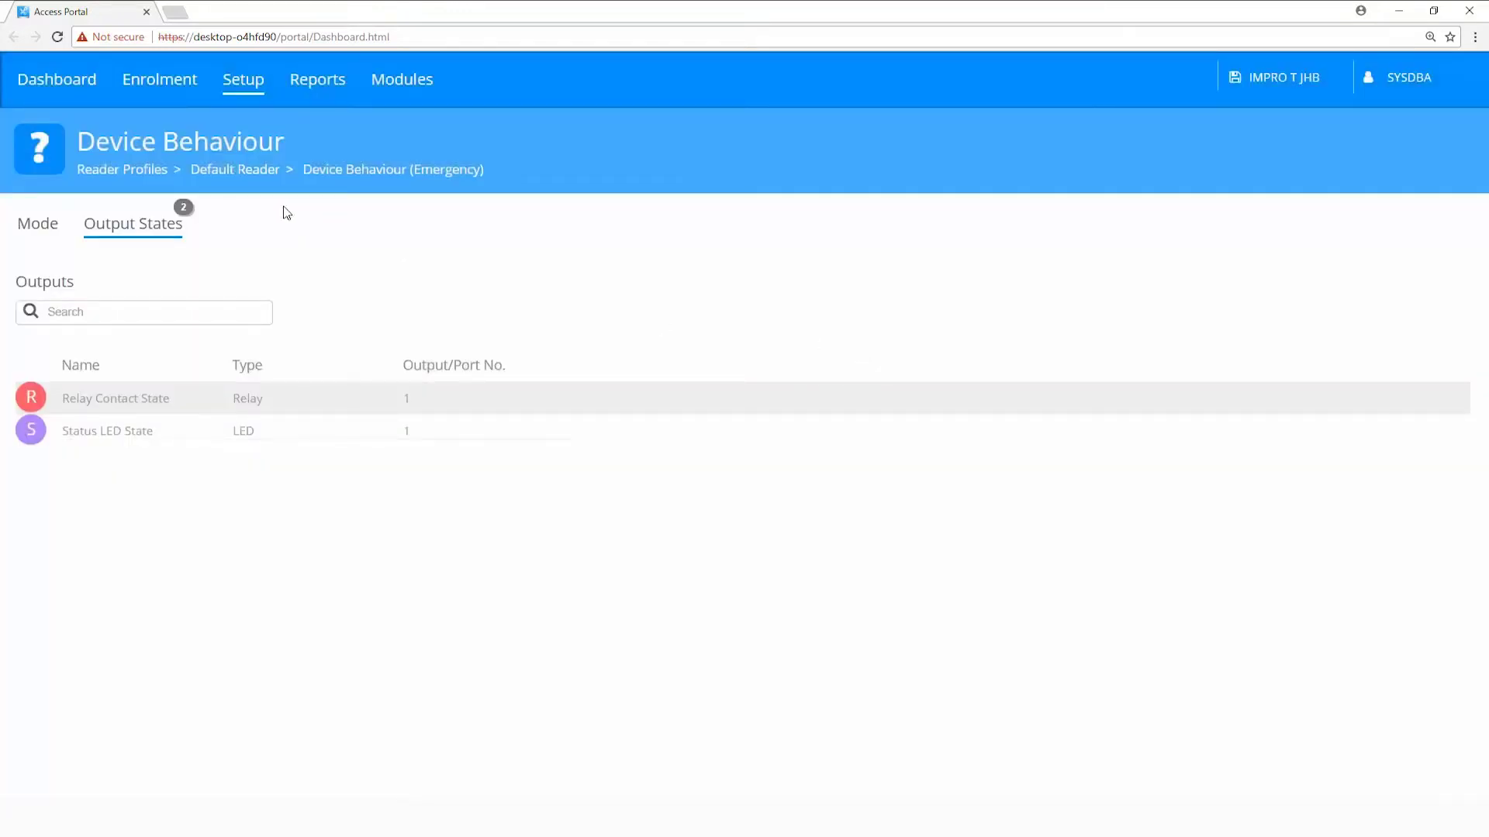
click(253, 169)
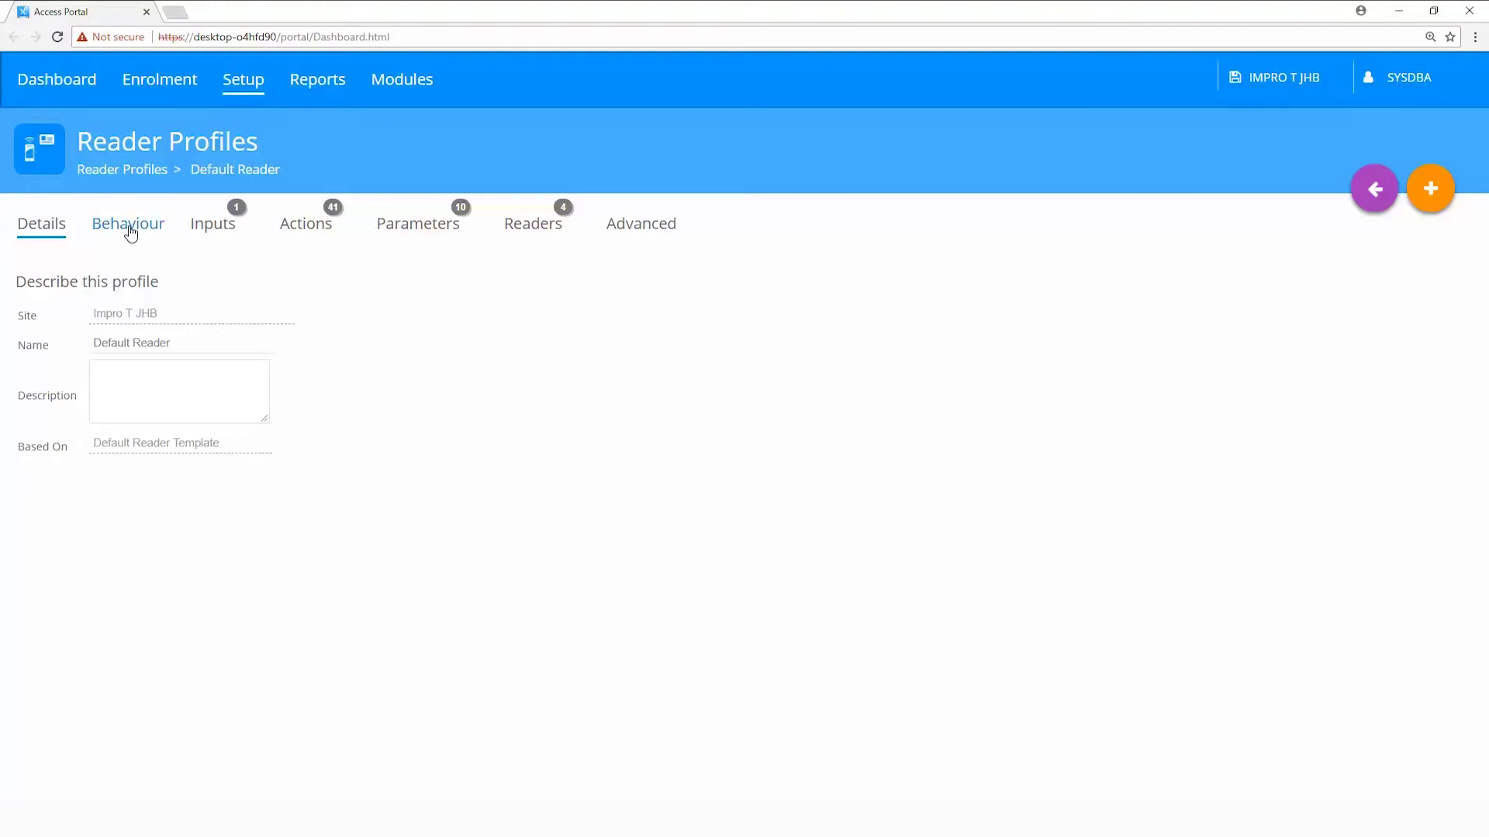
Tick the After Hours door mode pattern for Tag with PIN and save the behaviour
click(130, 231)
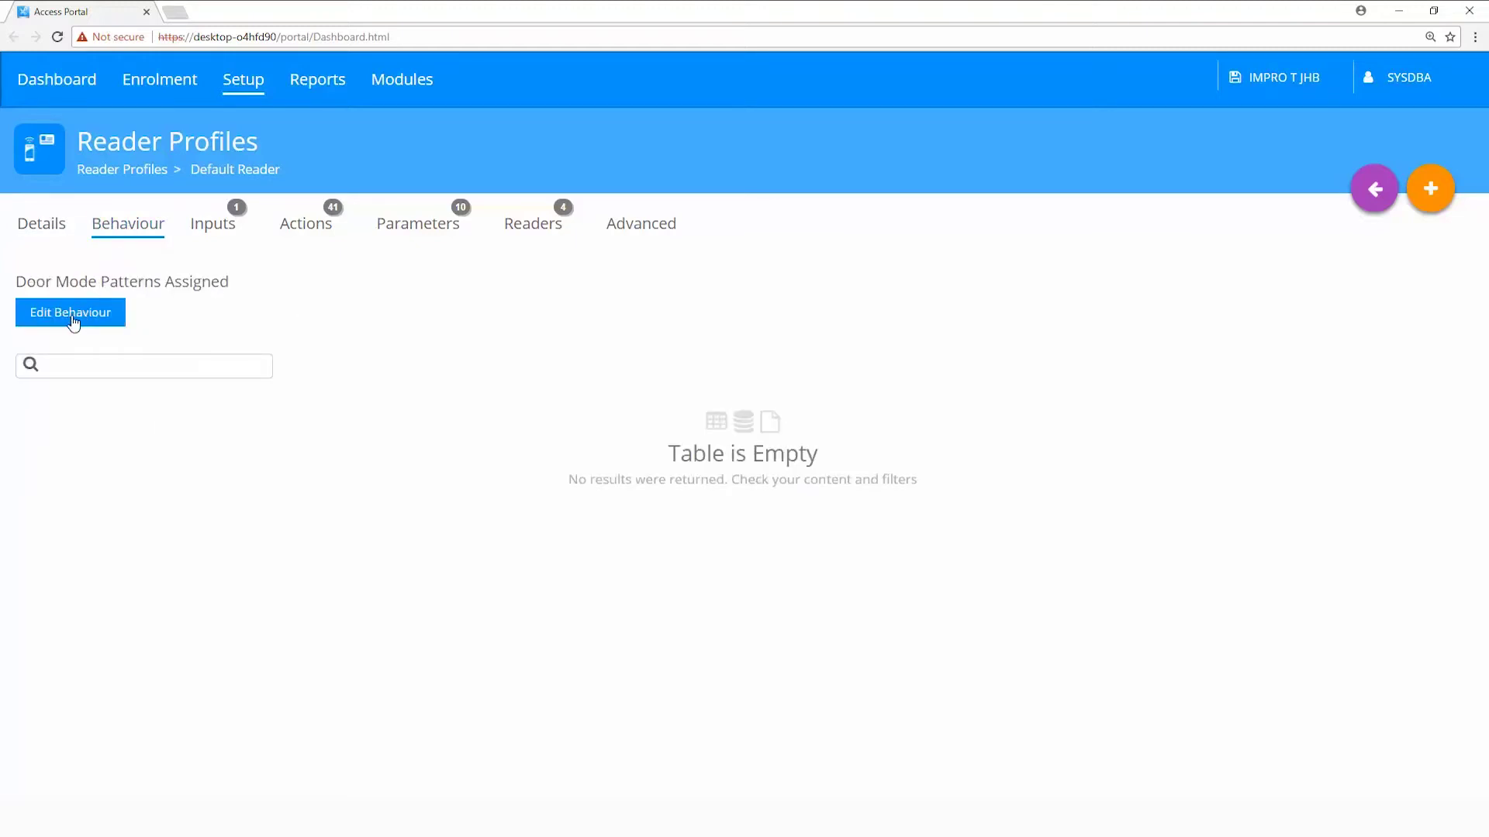
click(72, 317)
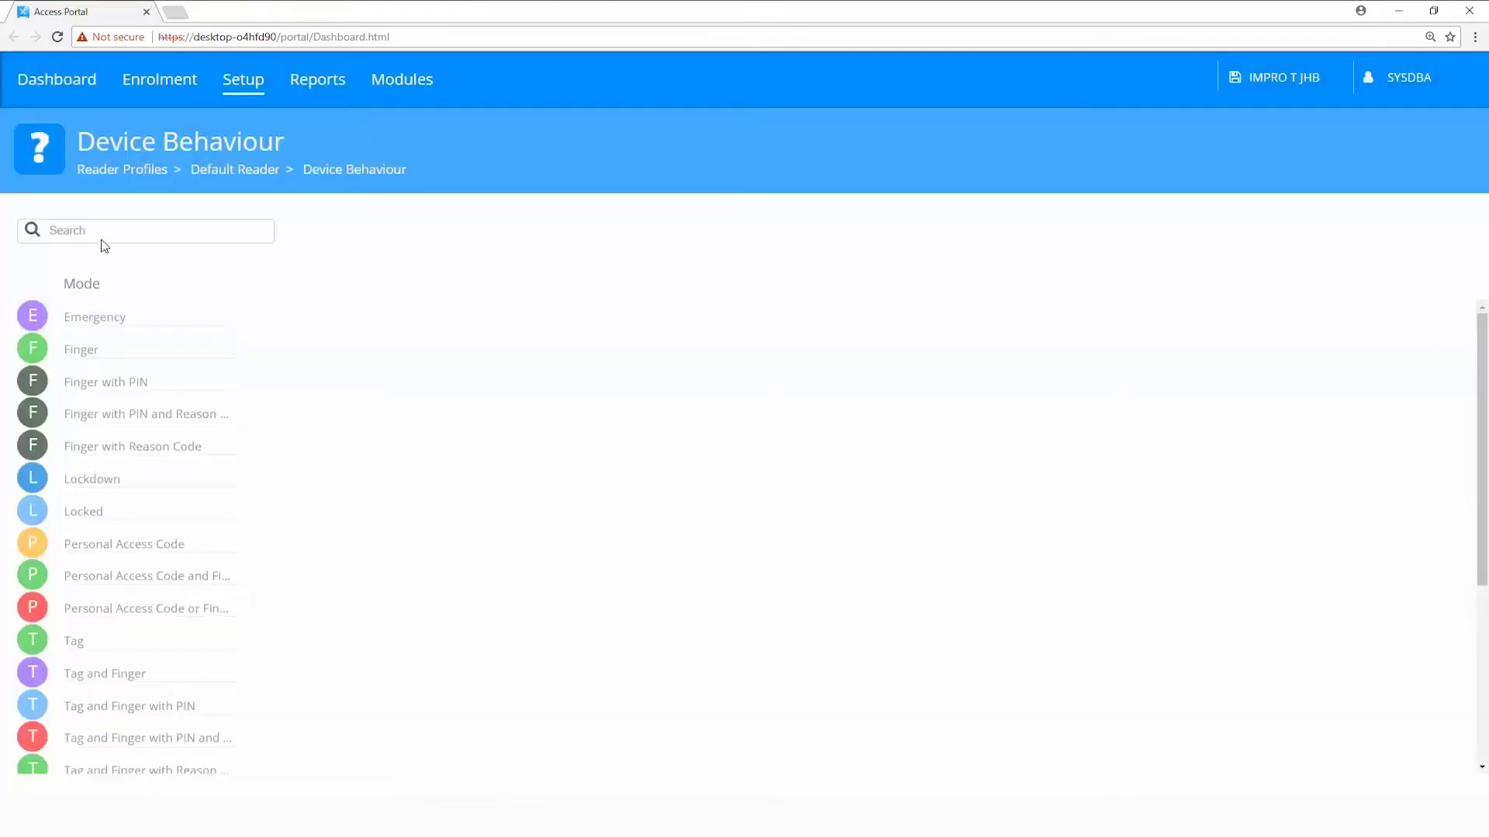
click(105, 232)
text(tag)
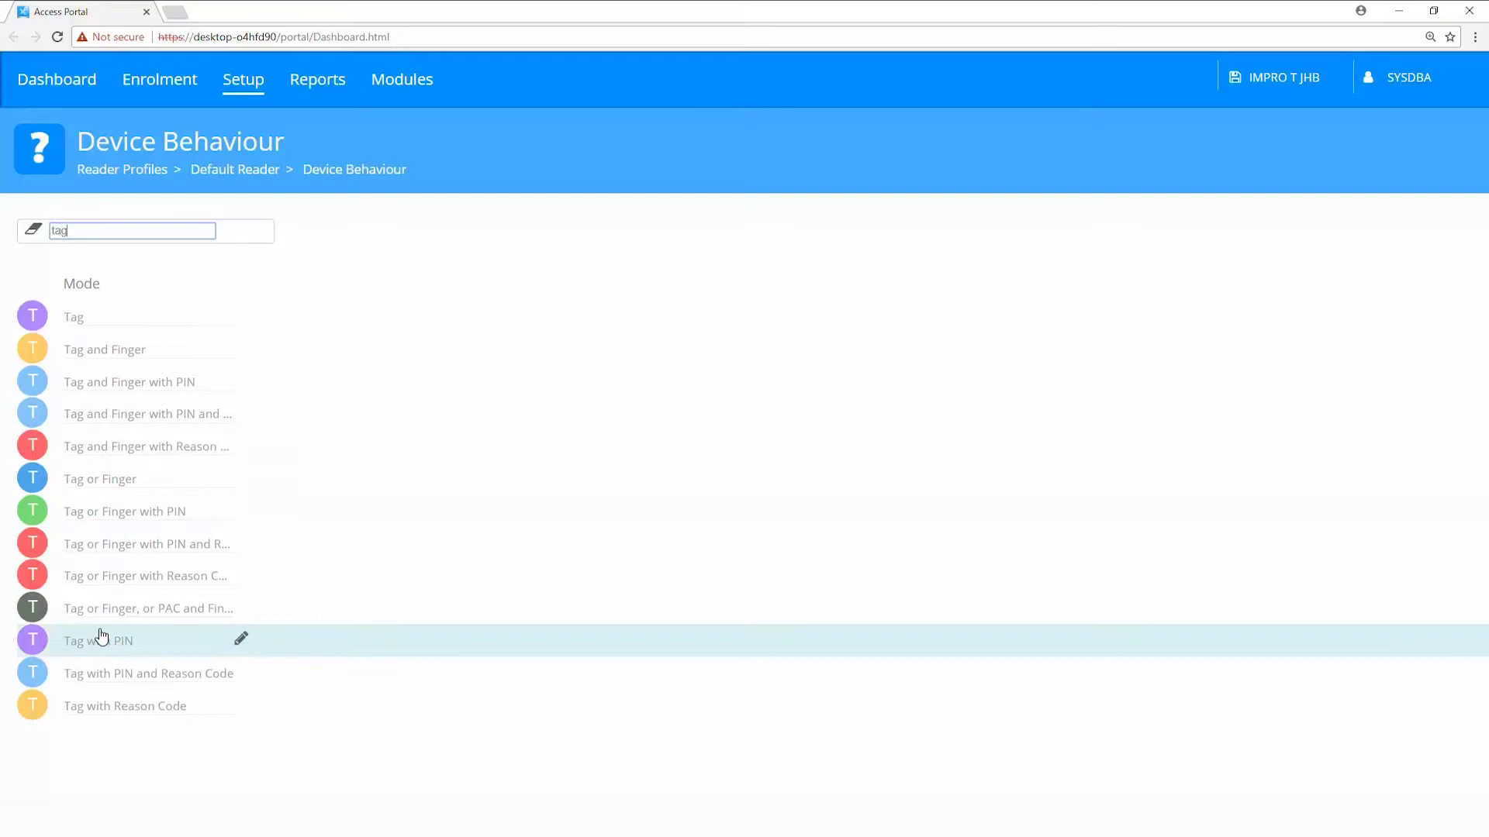
click(102, 643)
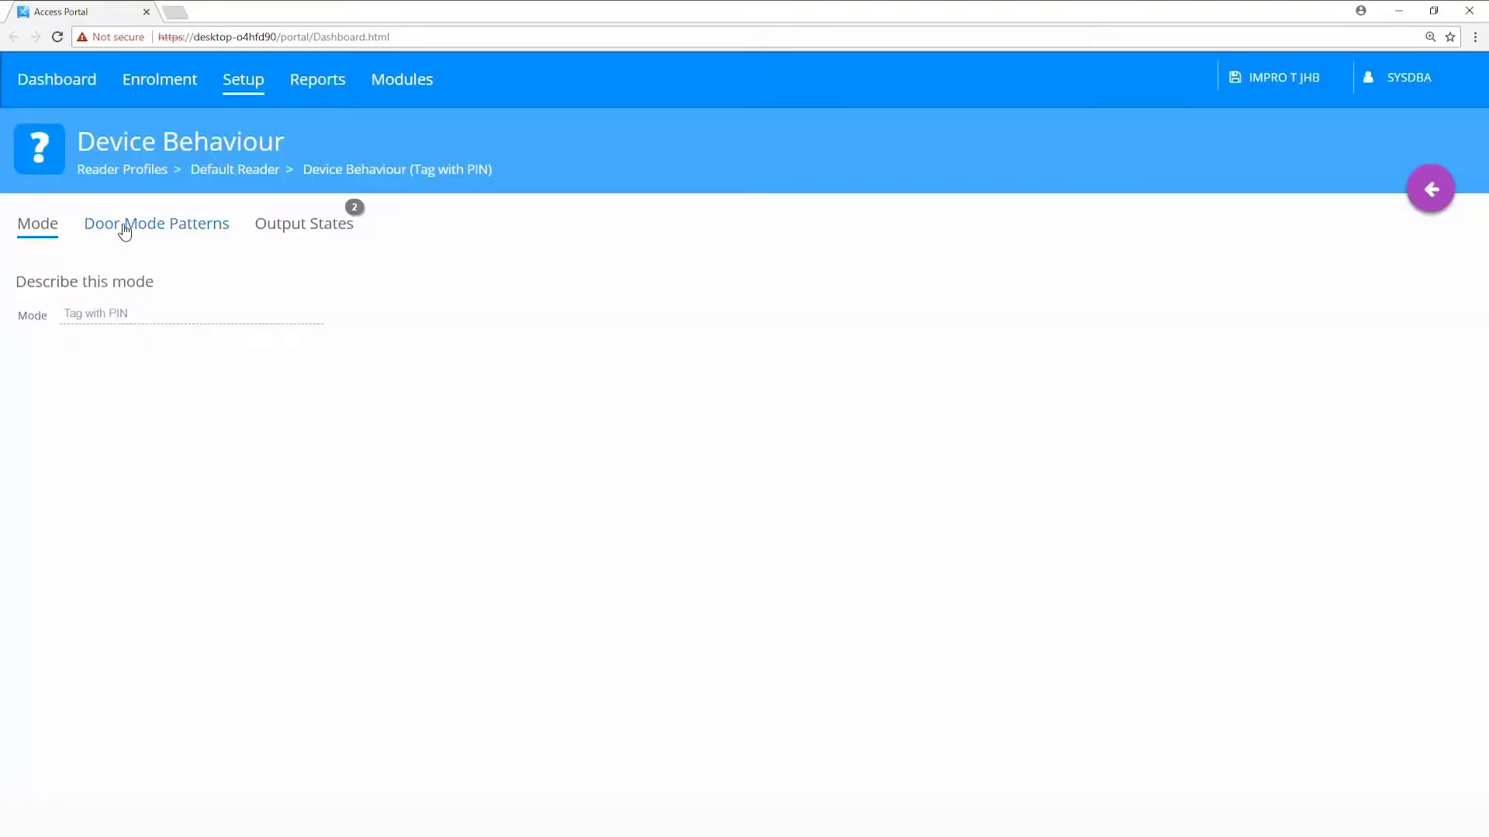
click(124, 231)
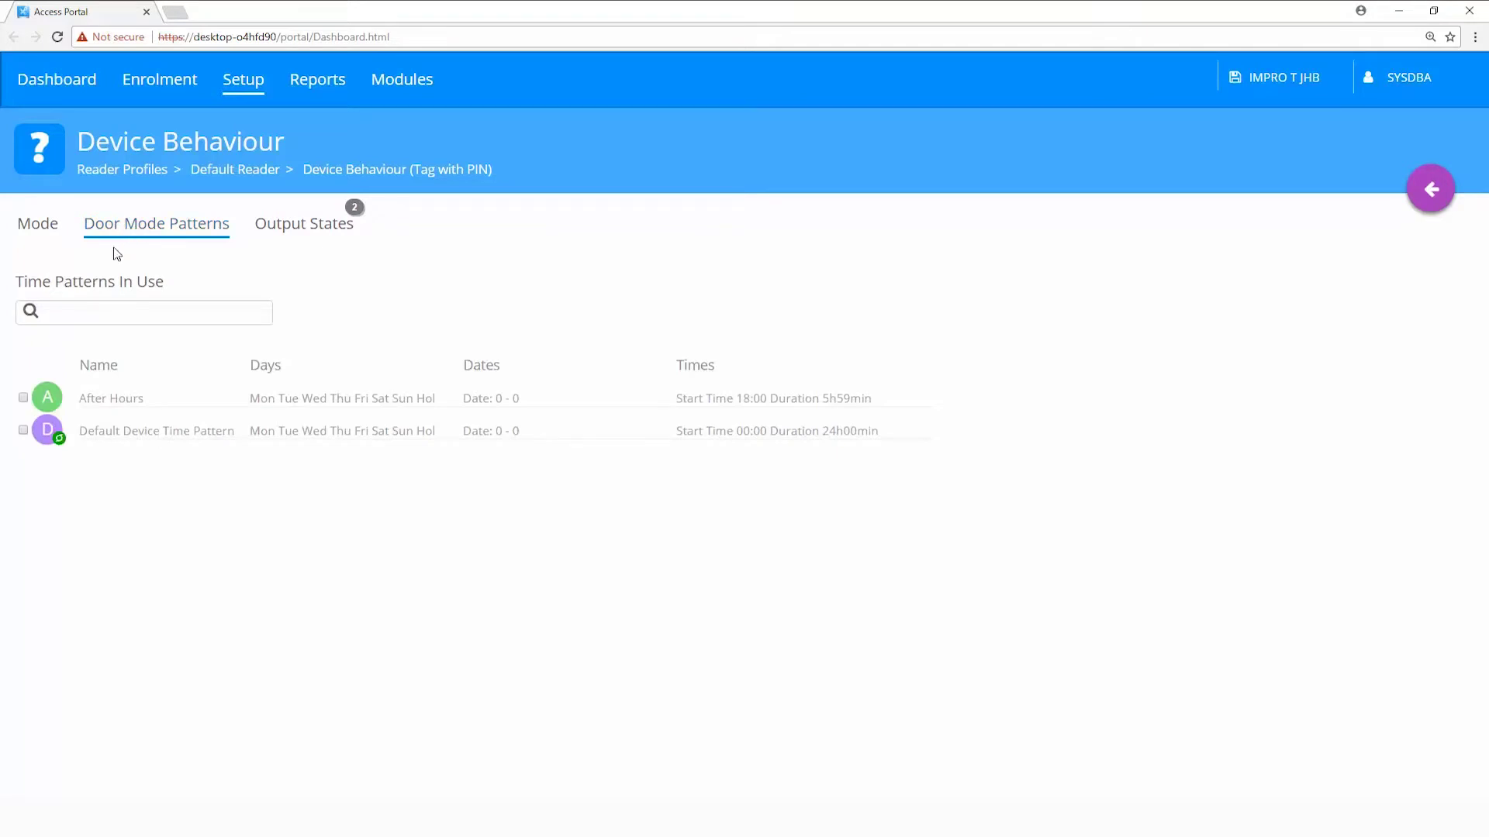
click(23, 398)
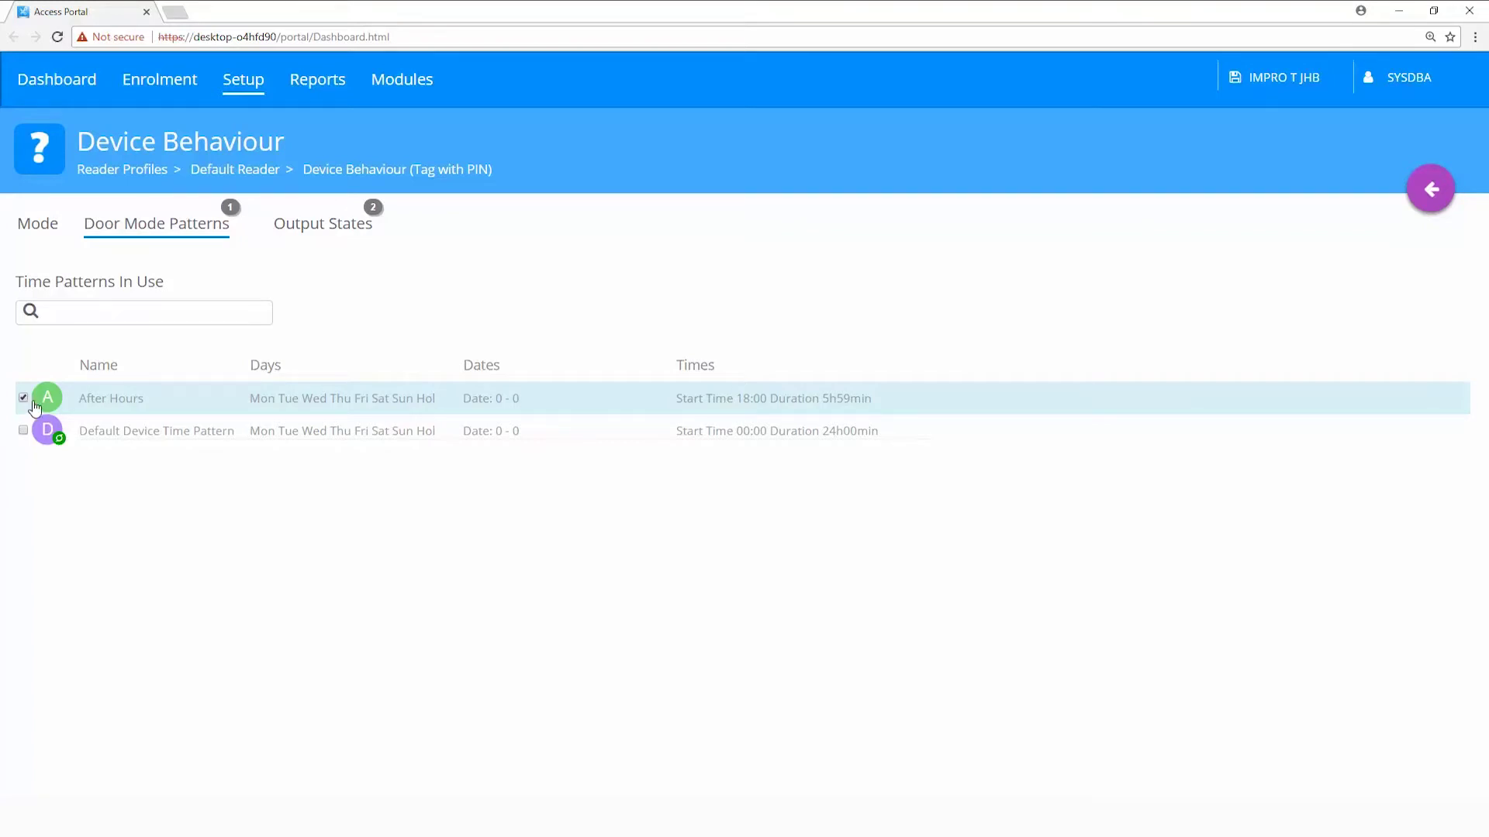
click(1429, 190)
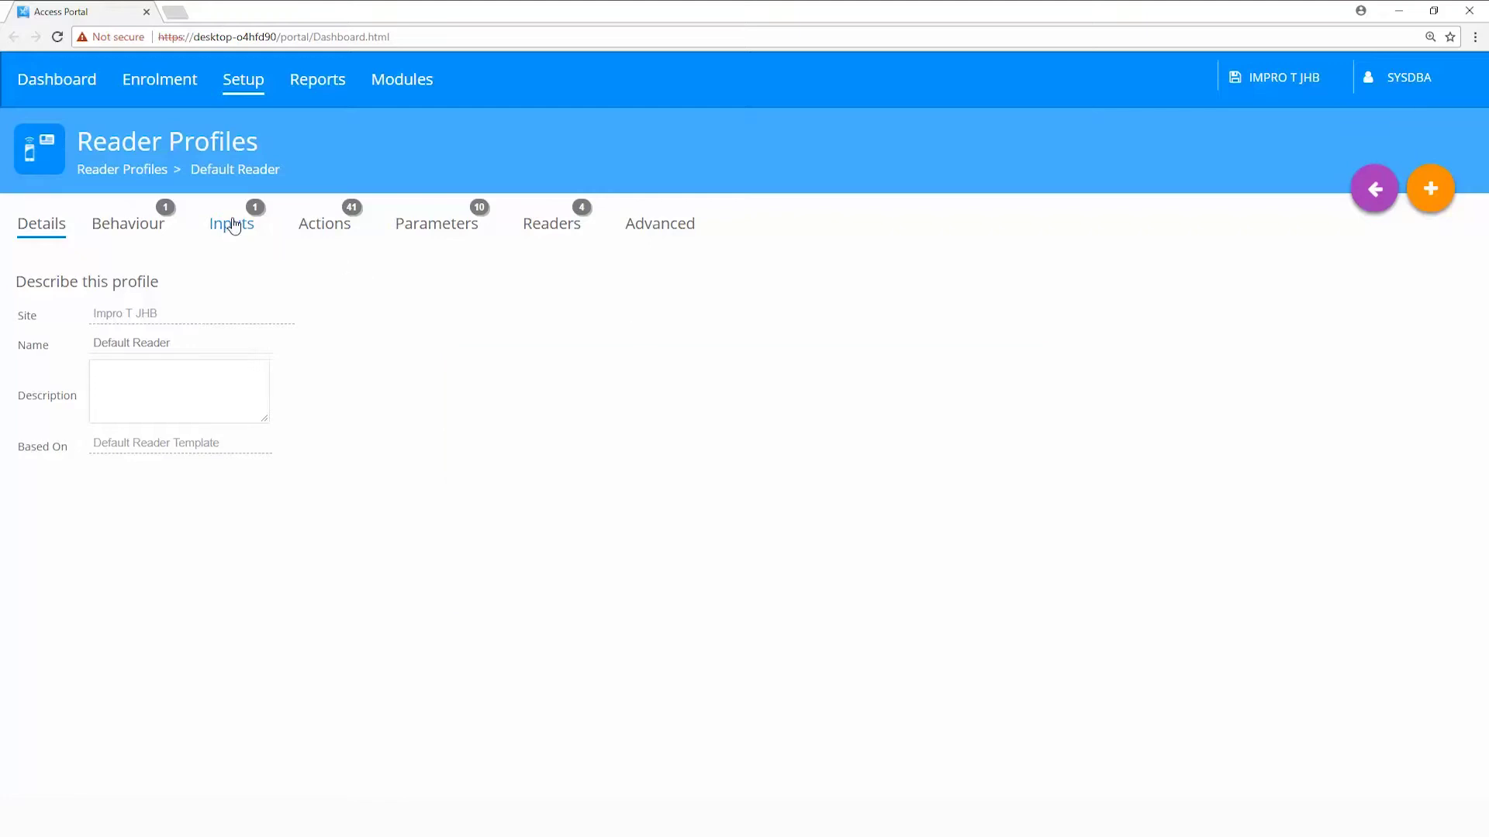
Add an Emergency-type input named 'Emergency on Input' to the profile and save it
click(234, 227)
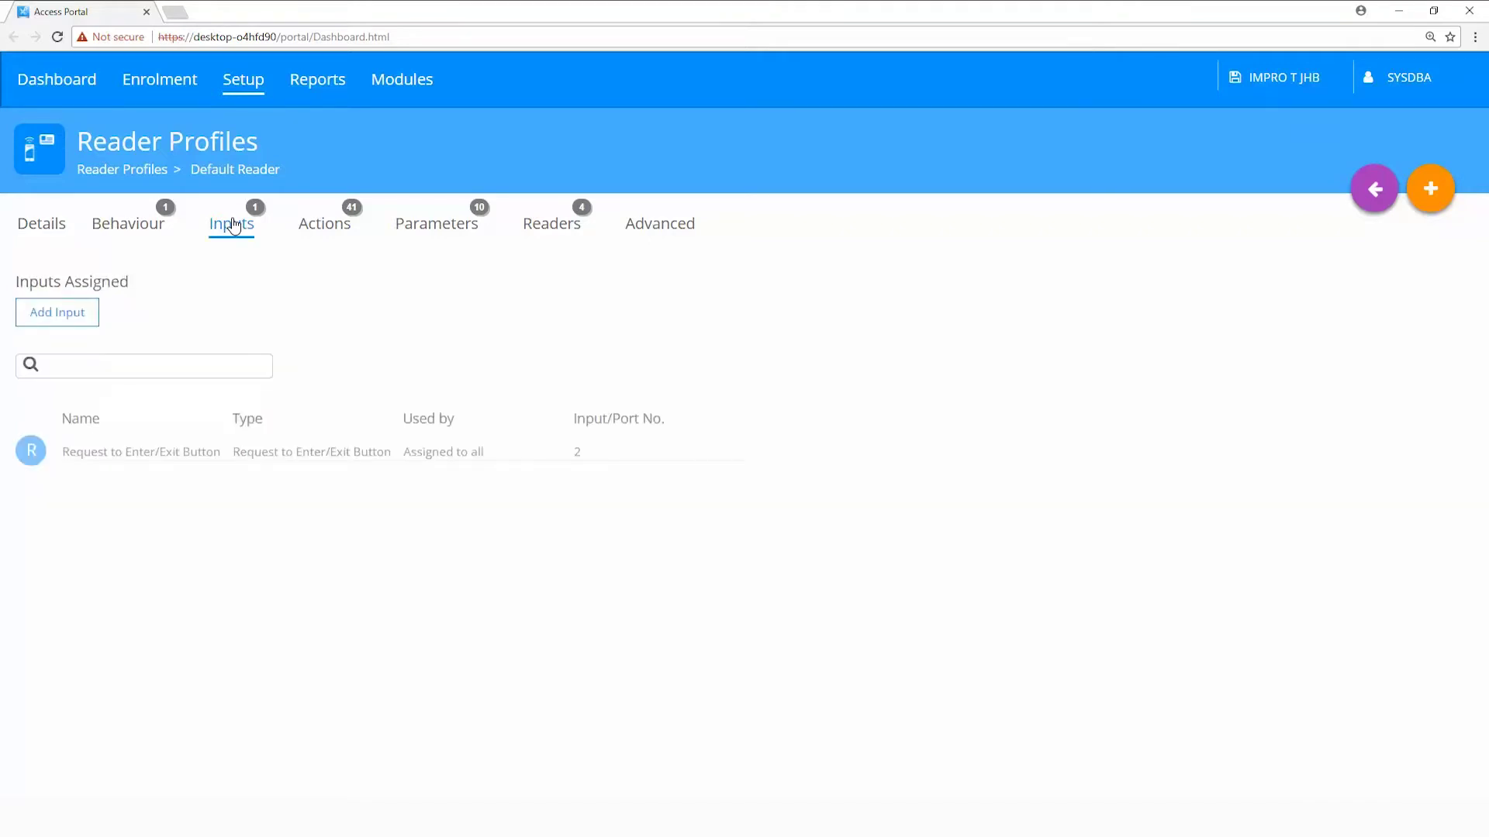
click(81, 317)
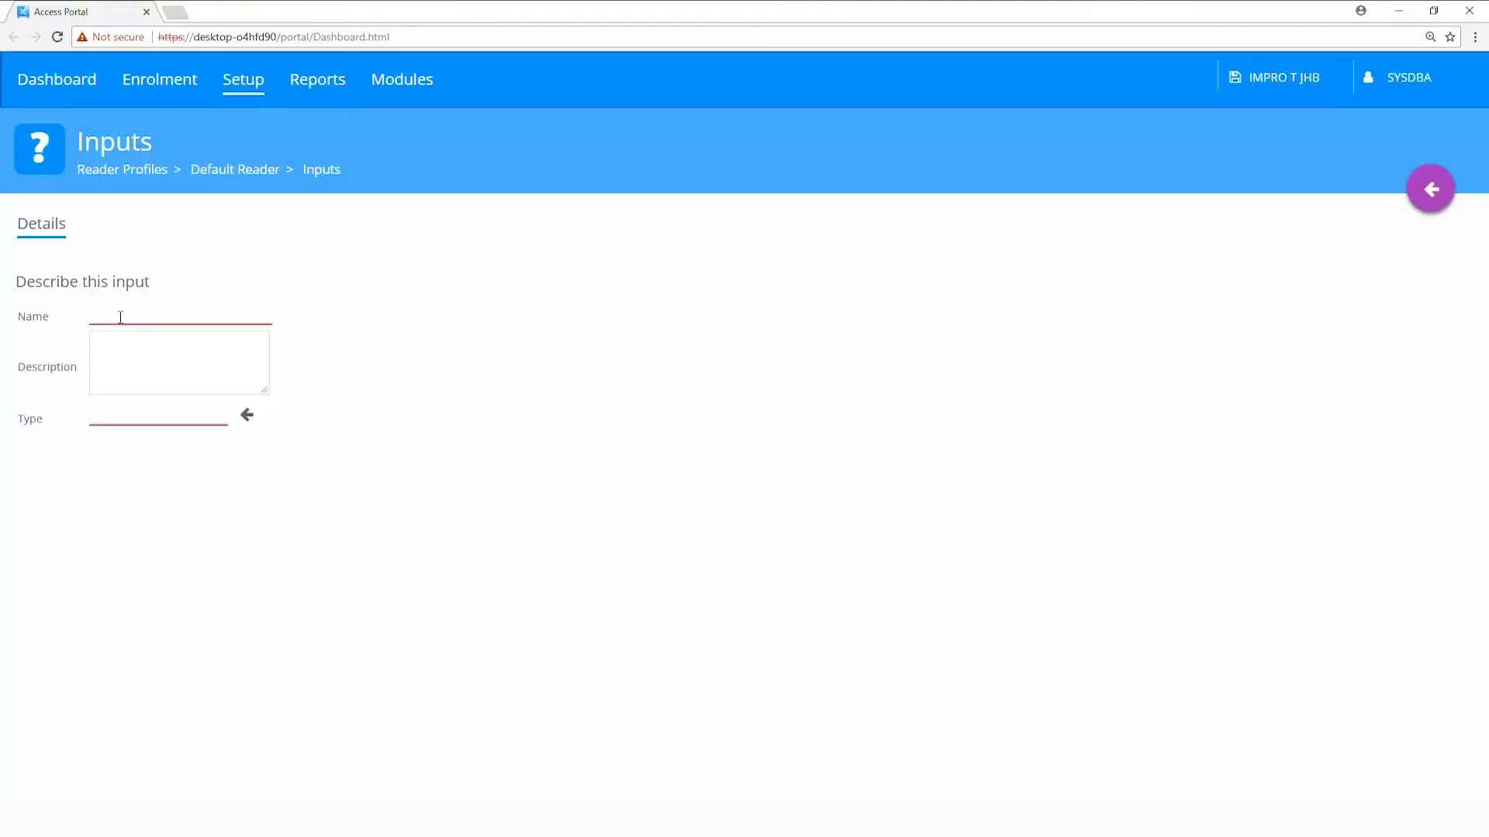
click(120, 317)
text(Emergency)
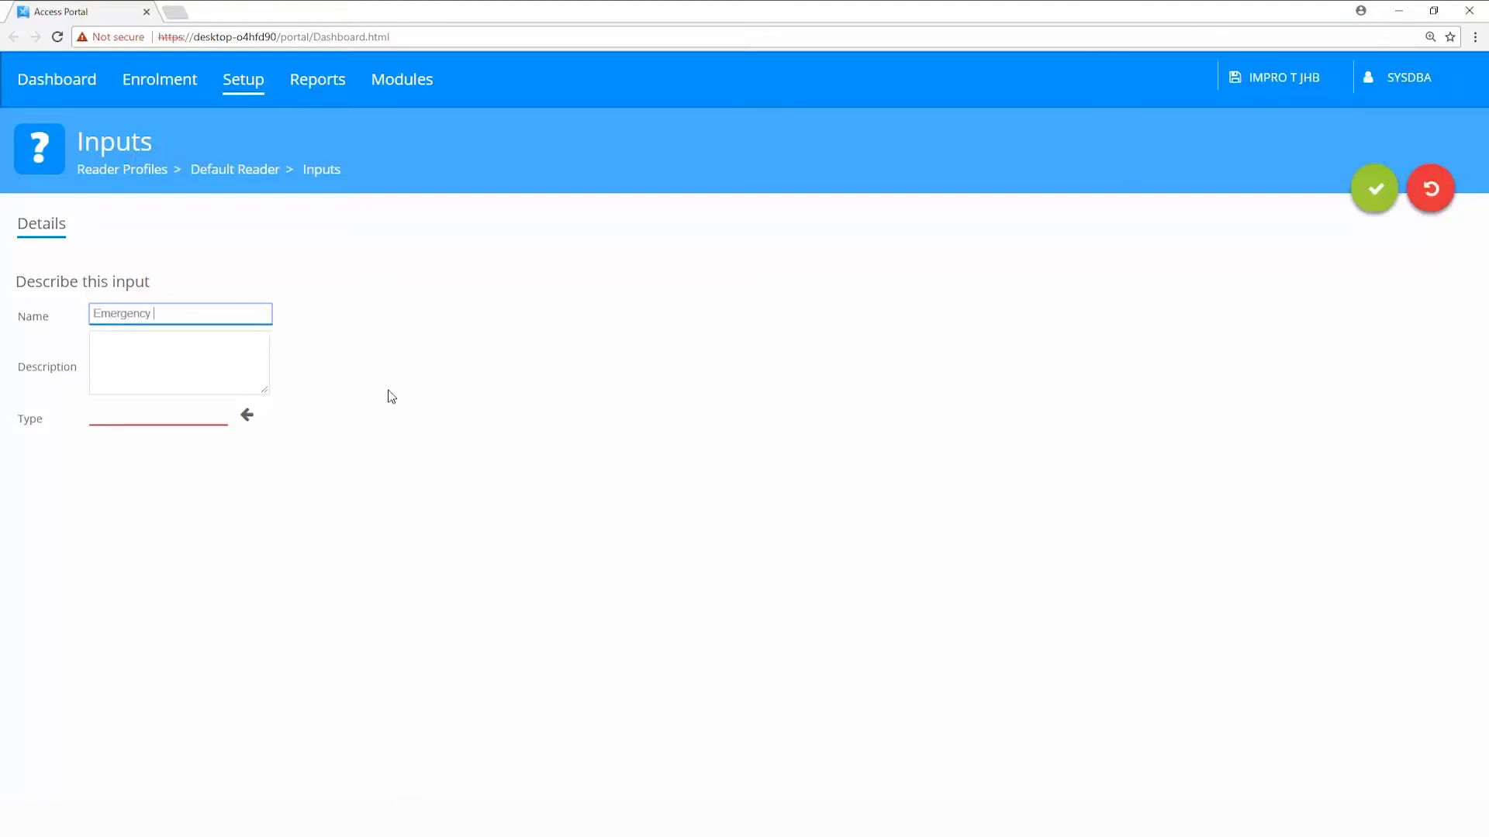
text( on Input)
click(164, 423)
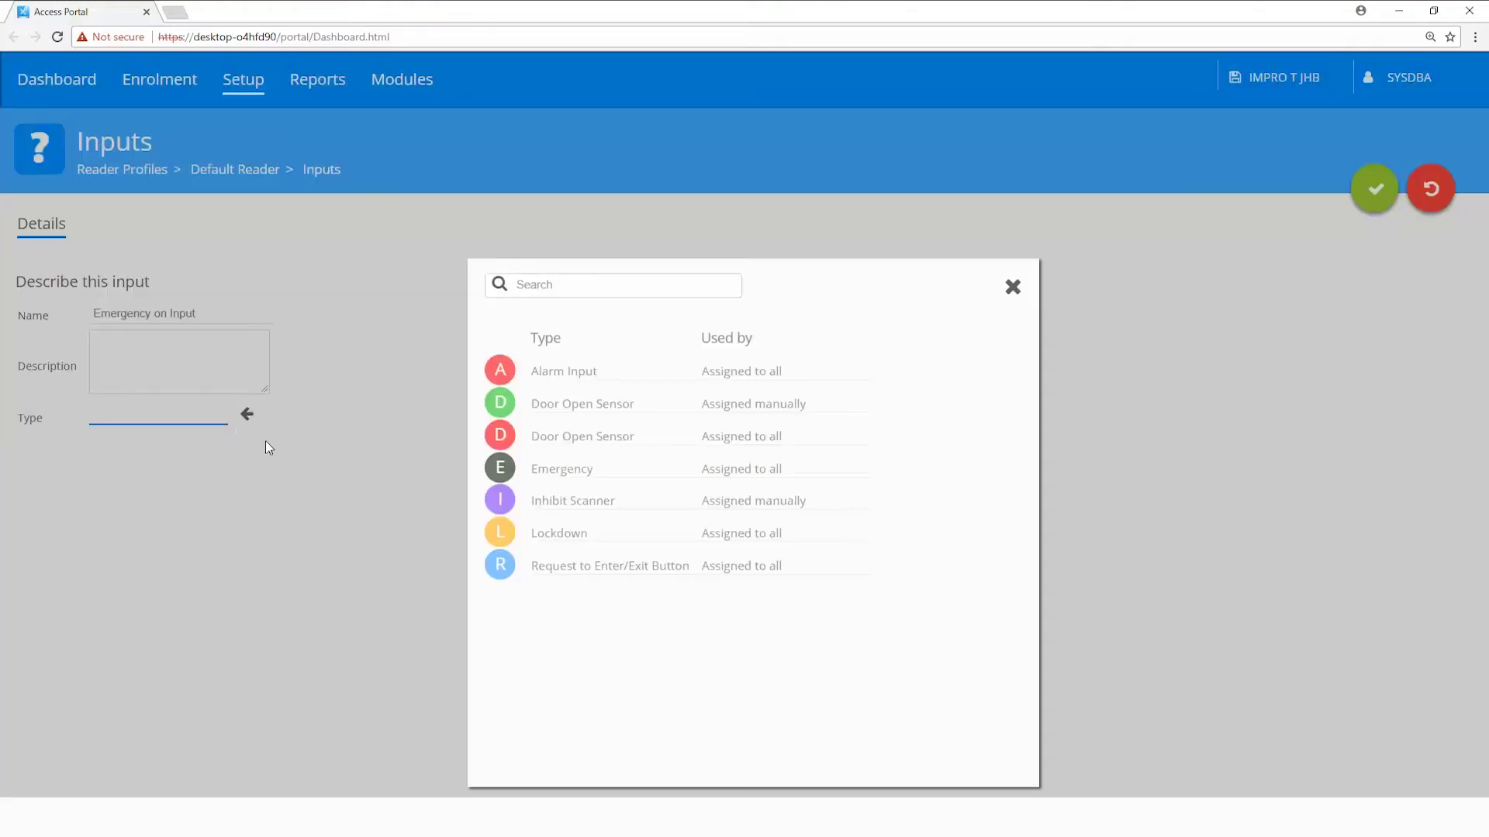
click(540, 470)
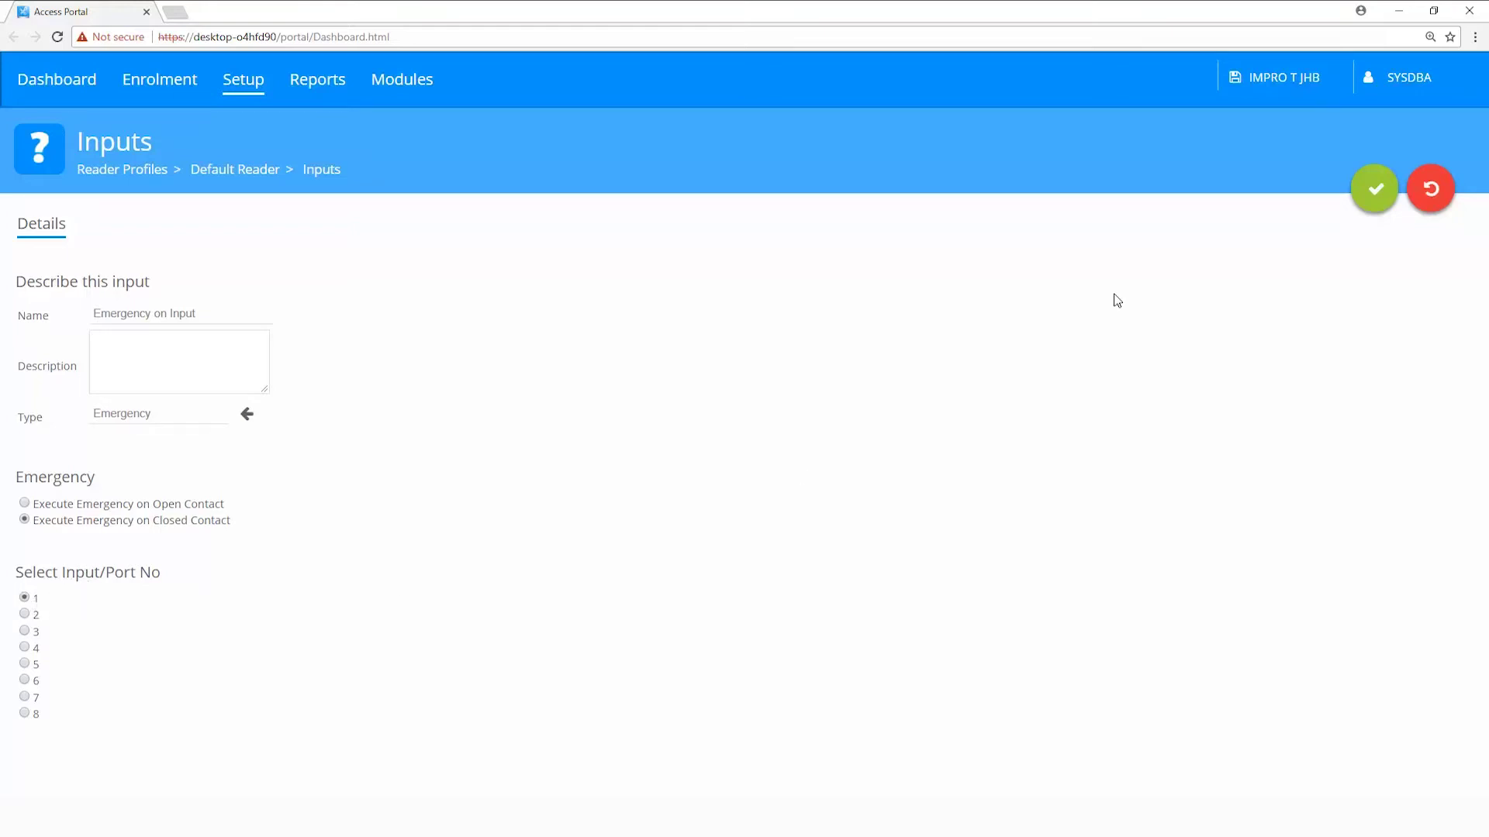
click(1364, 205)
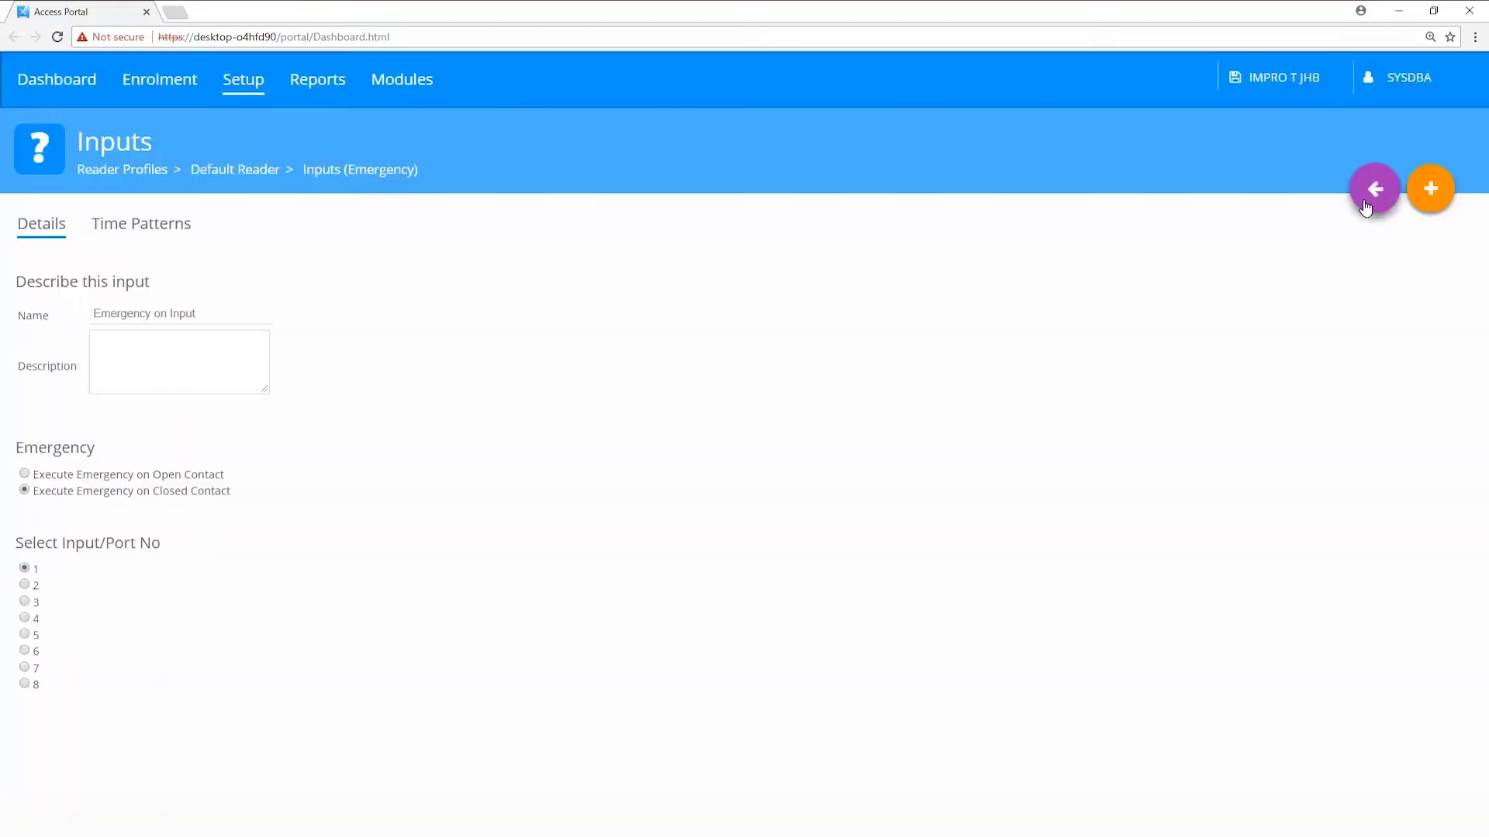
click(1365, 206)
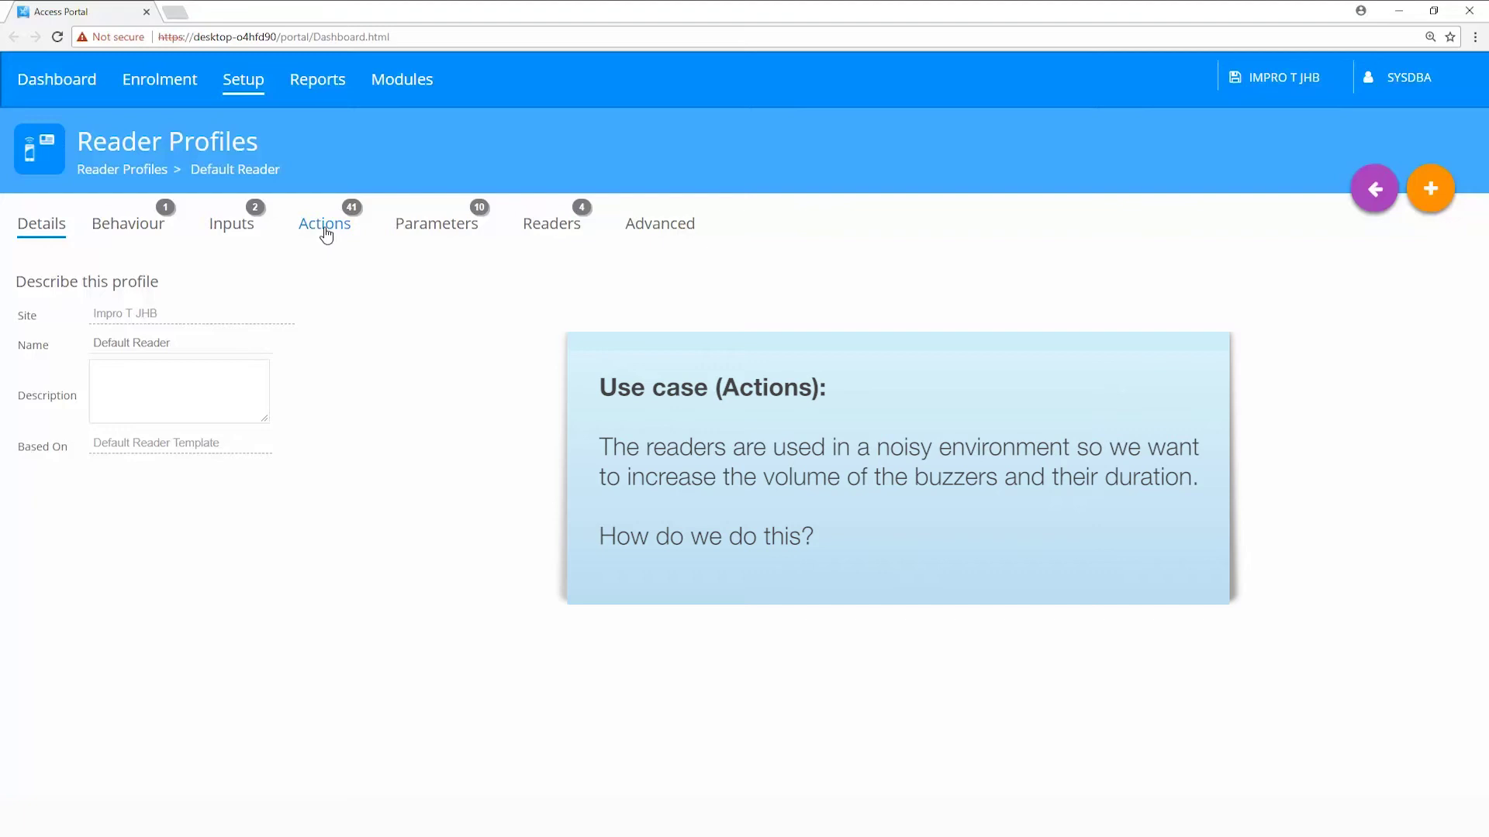
Set the Buzzer - Allowed In action to High volume and duration 60, then save
click(325, 225)
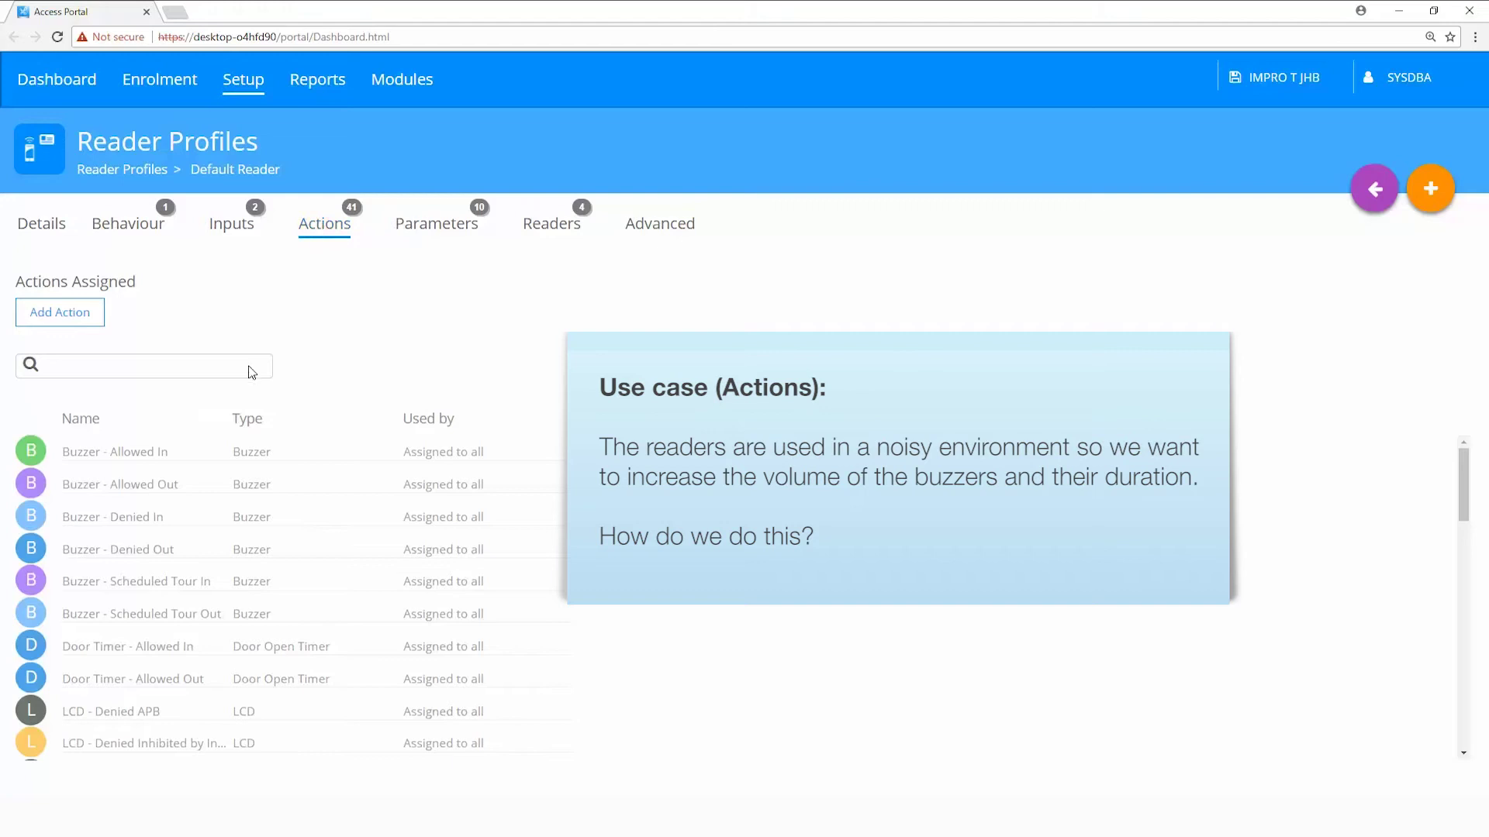
mouse_move(166, 452)
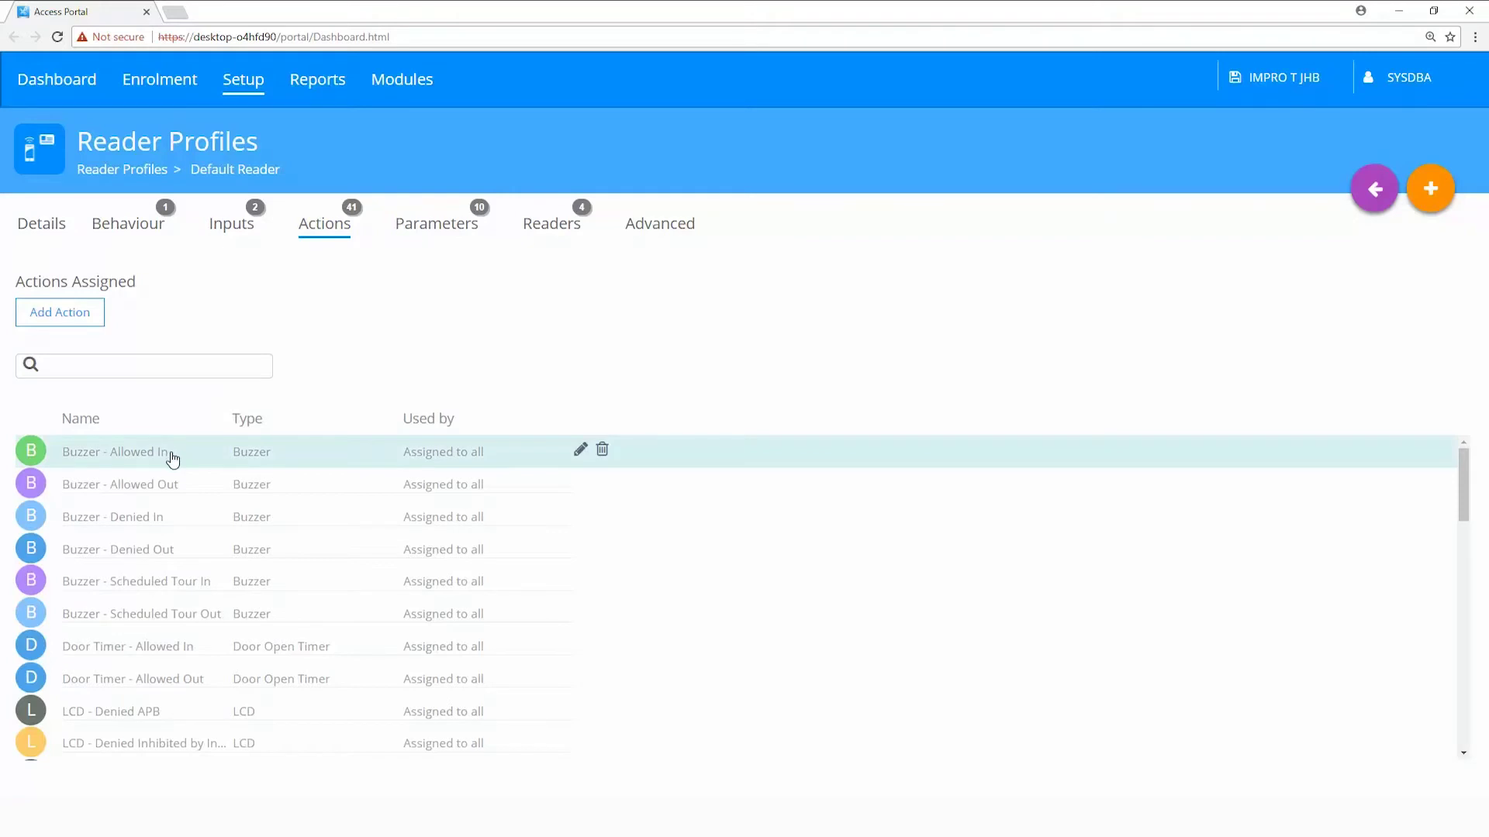
click(172, 459)
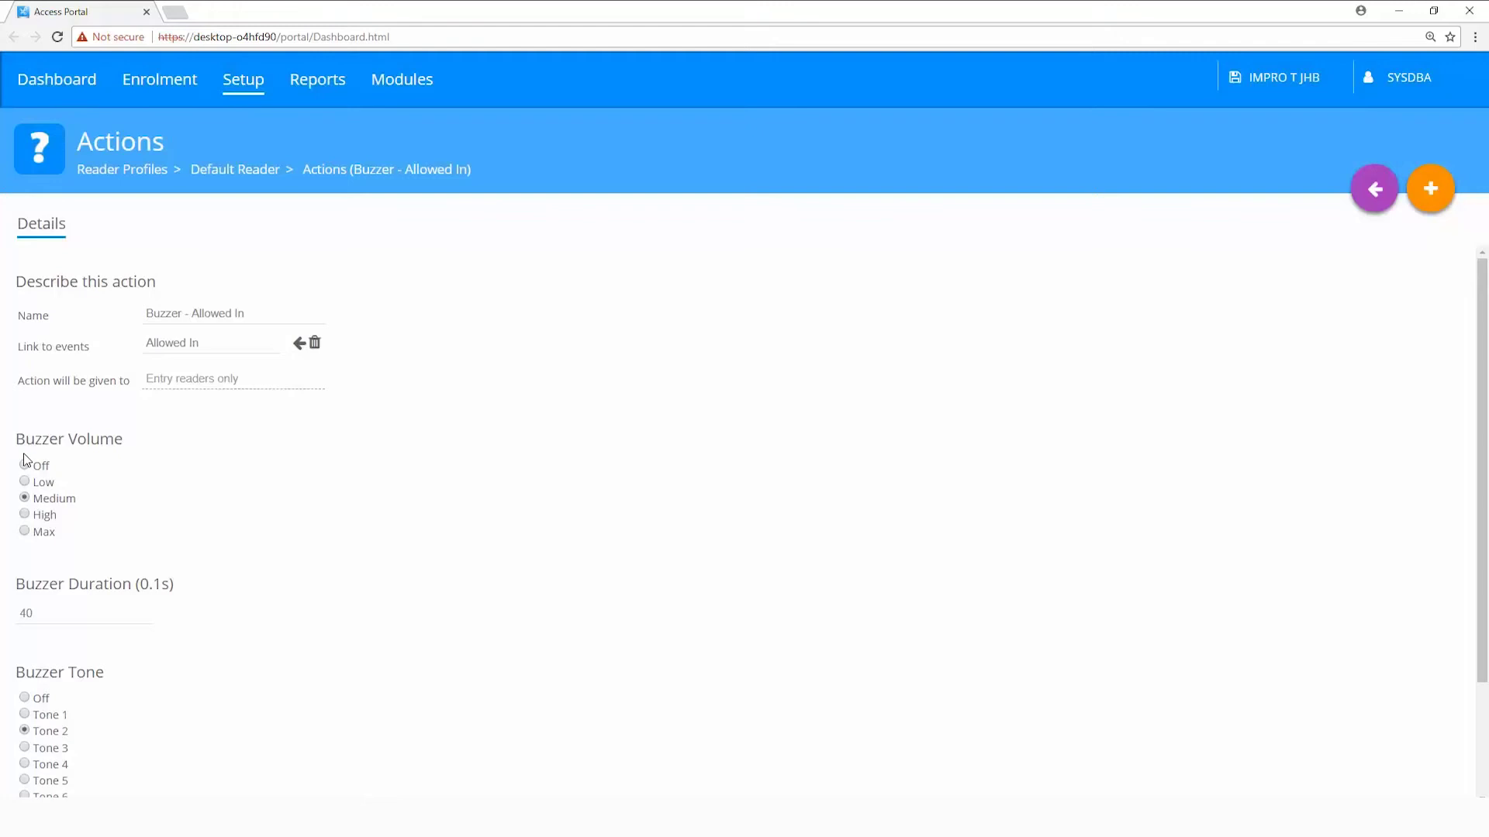
click(27, 516)
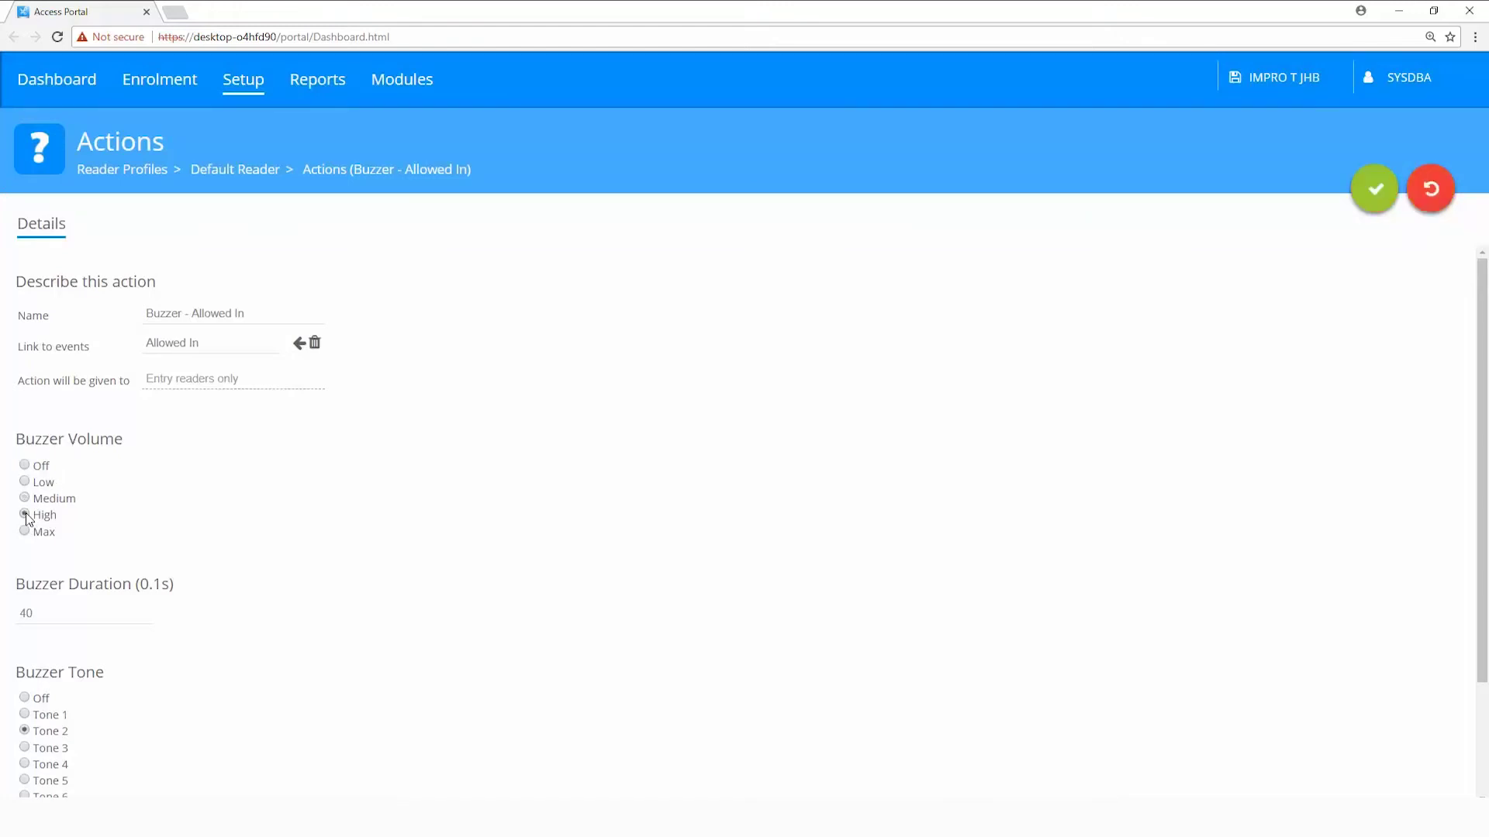
drag(43, 616, 3, 620)
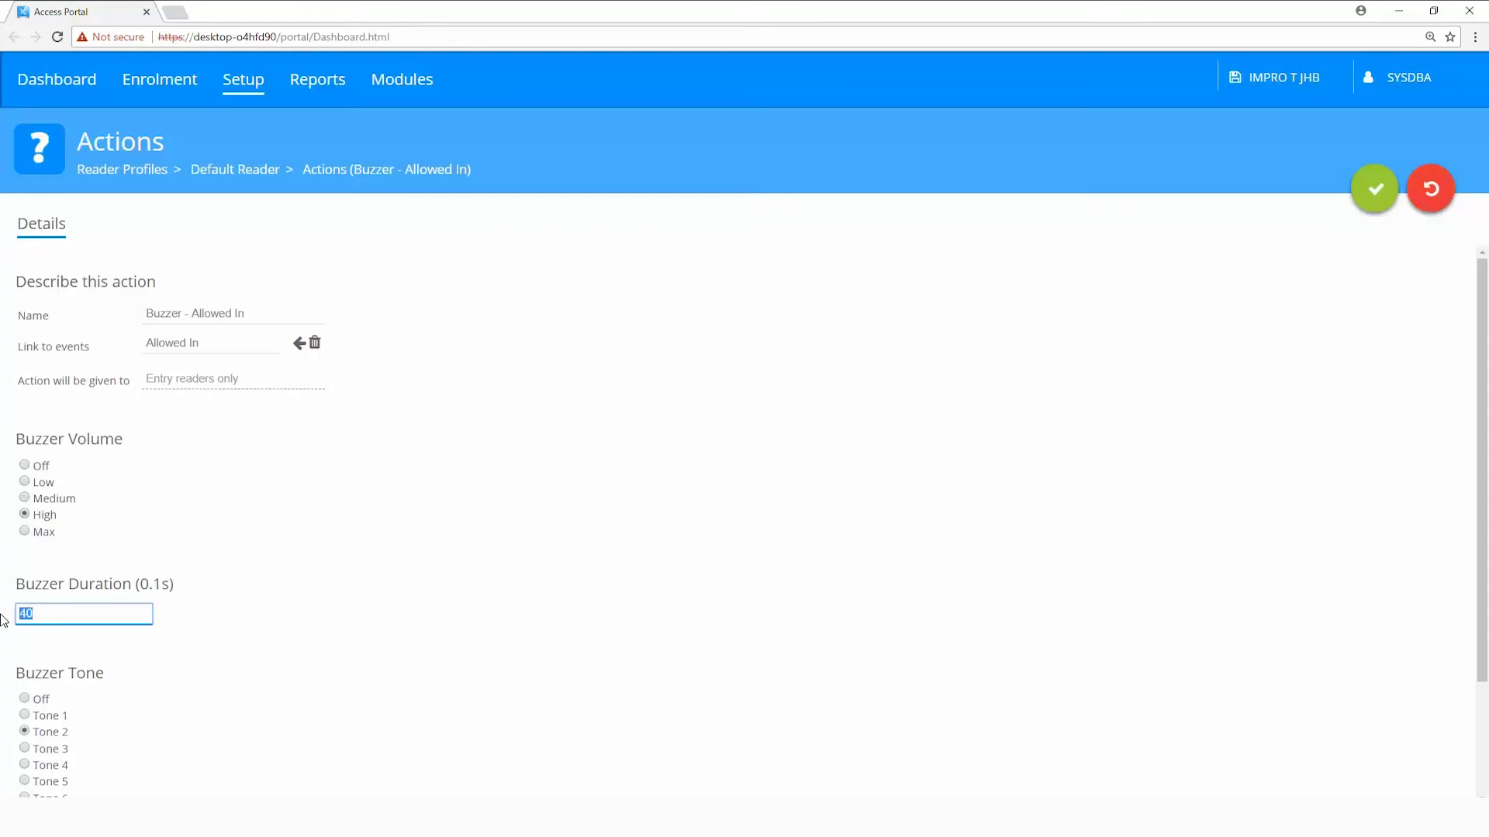
text(60)
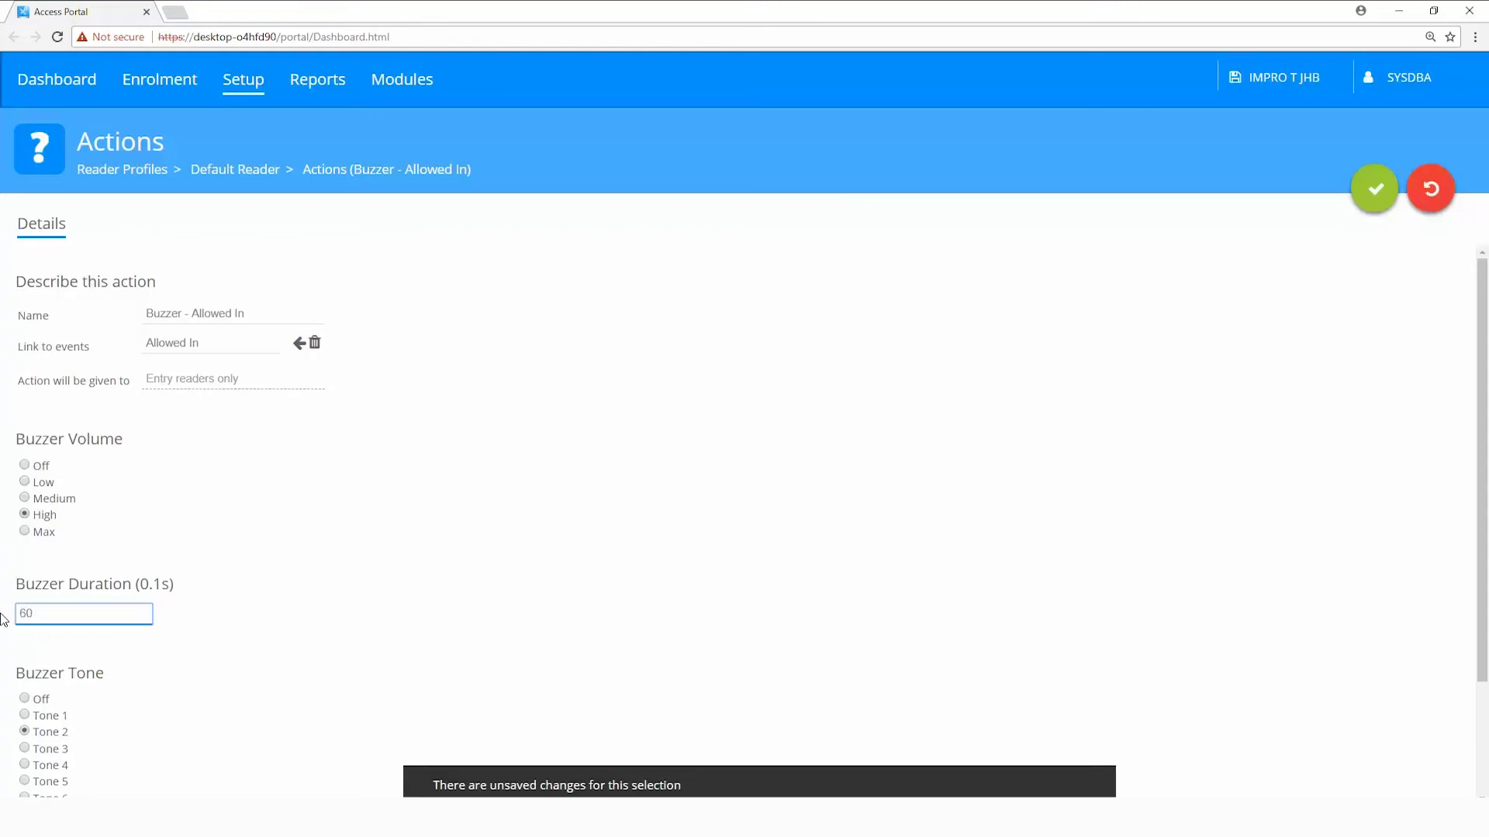
click(1368, 203)
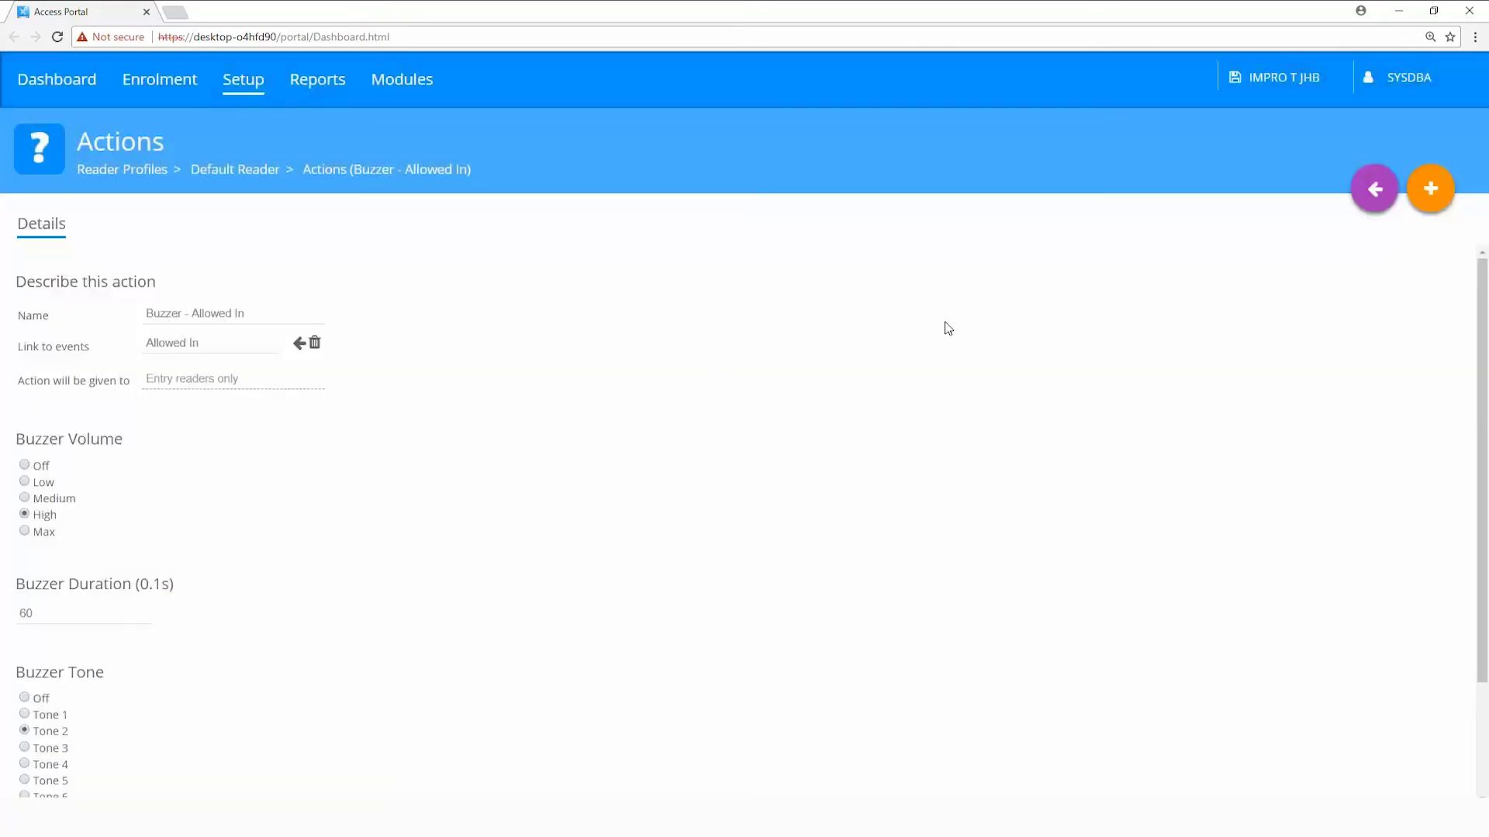
click(1373, 190)
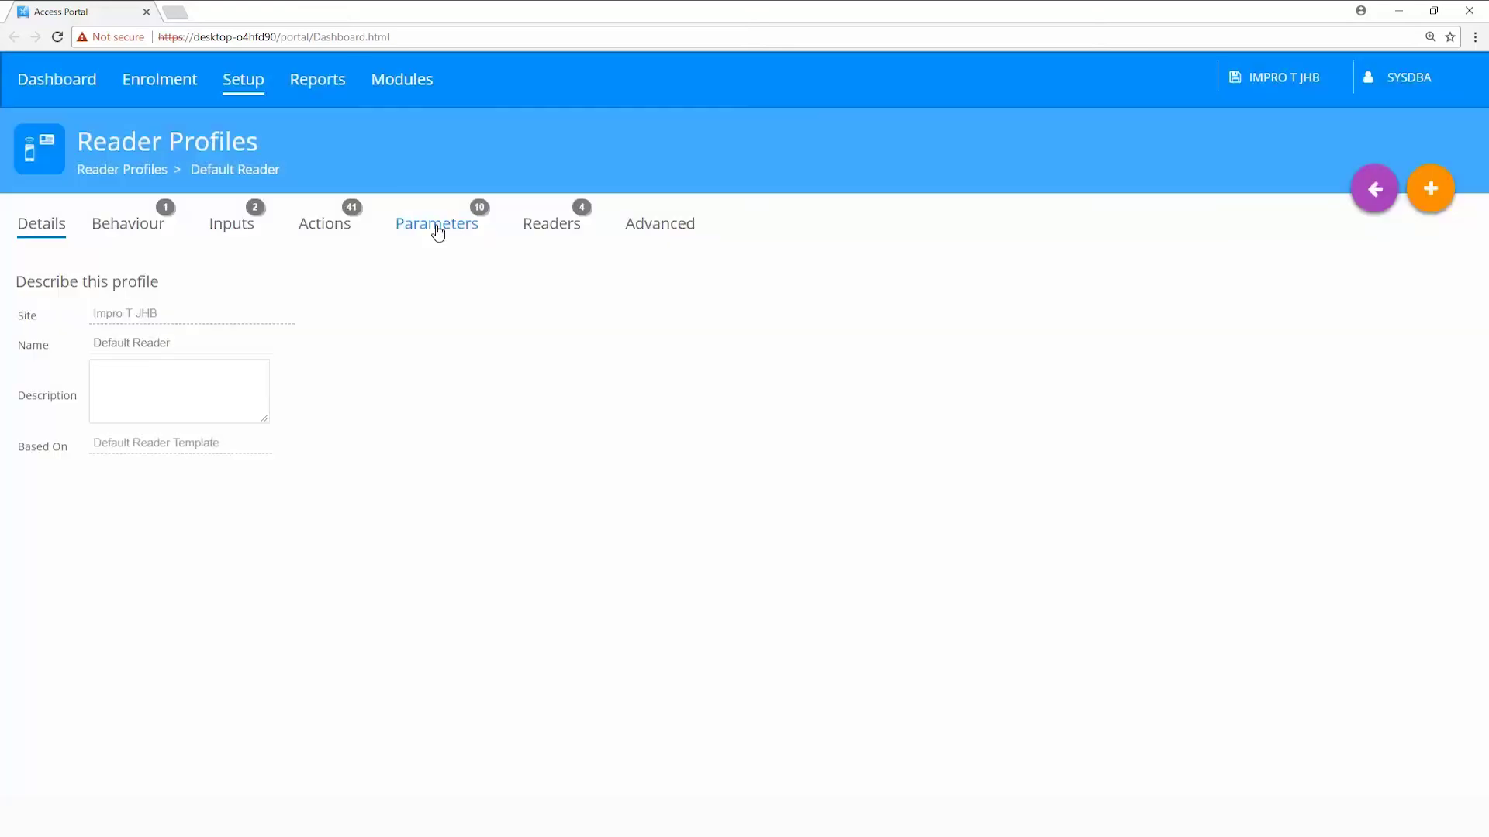
Review the profile's Parameters, then show its assigned Readers: Reception Door and Training Room, IN and OUT
click(437, 226)
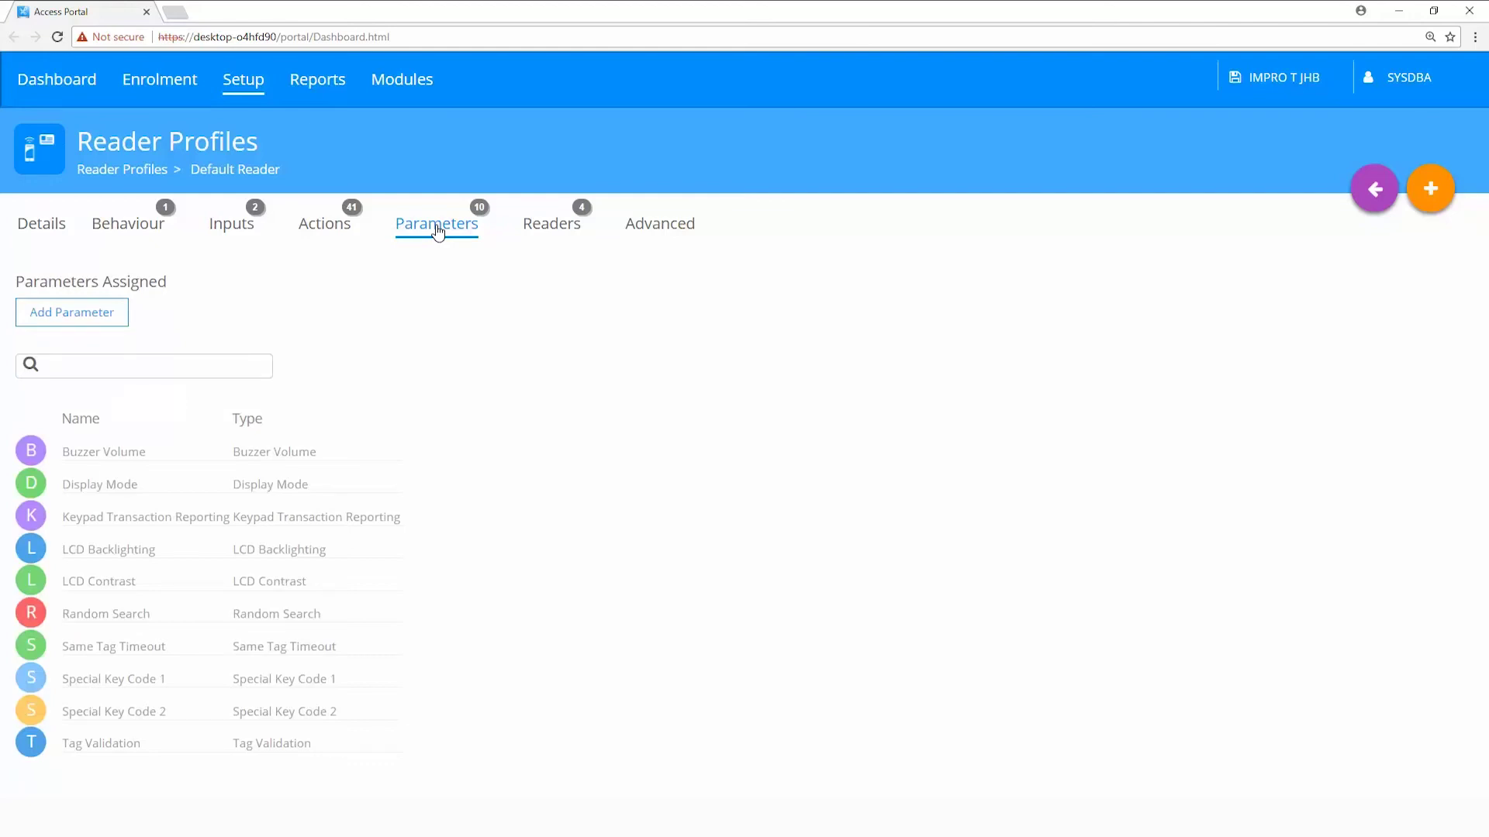
click(552, 226)
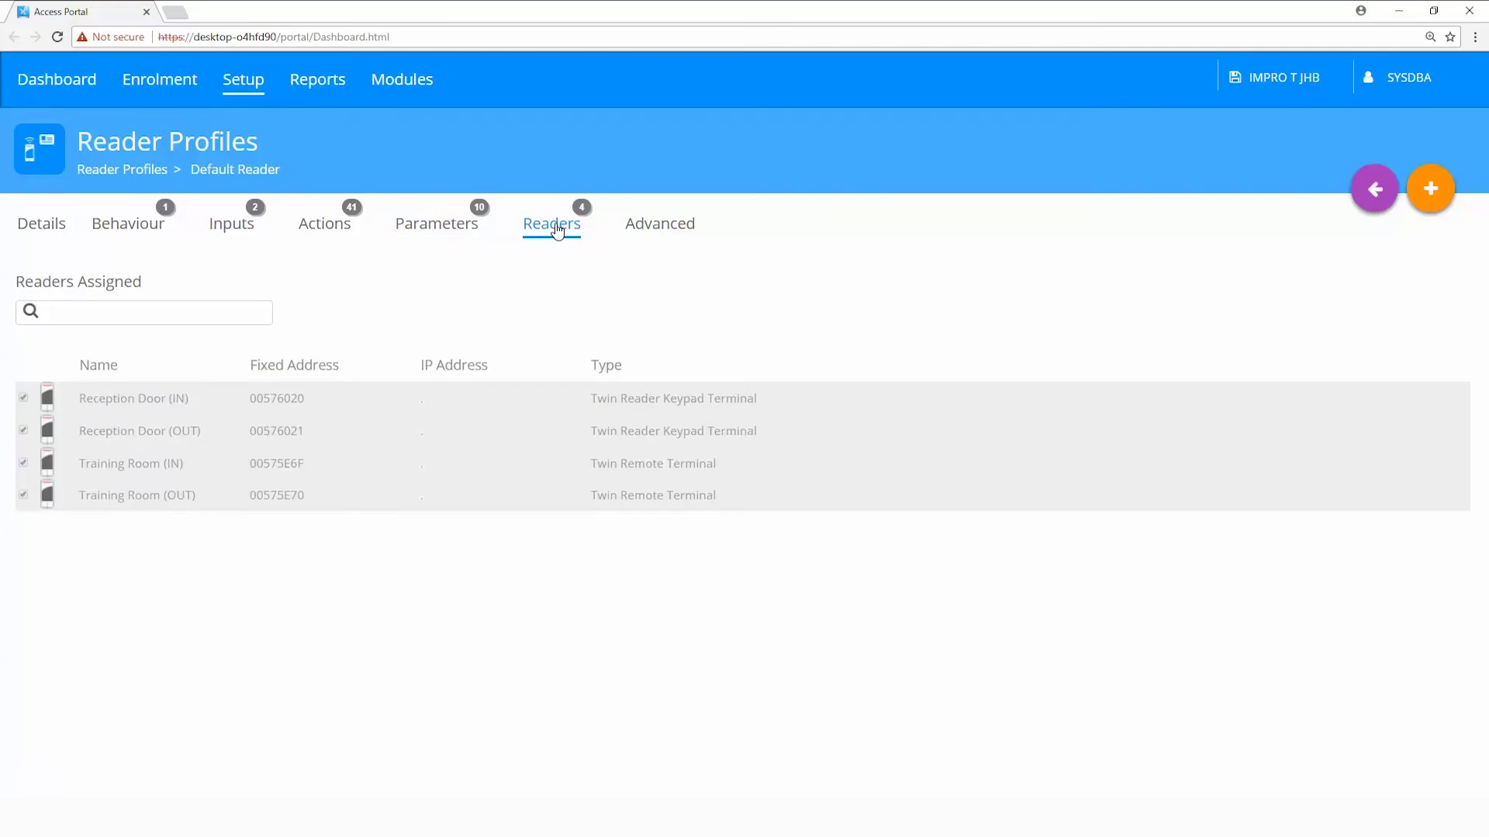